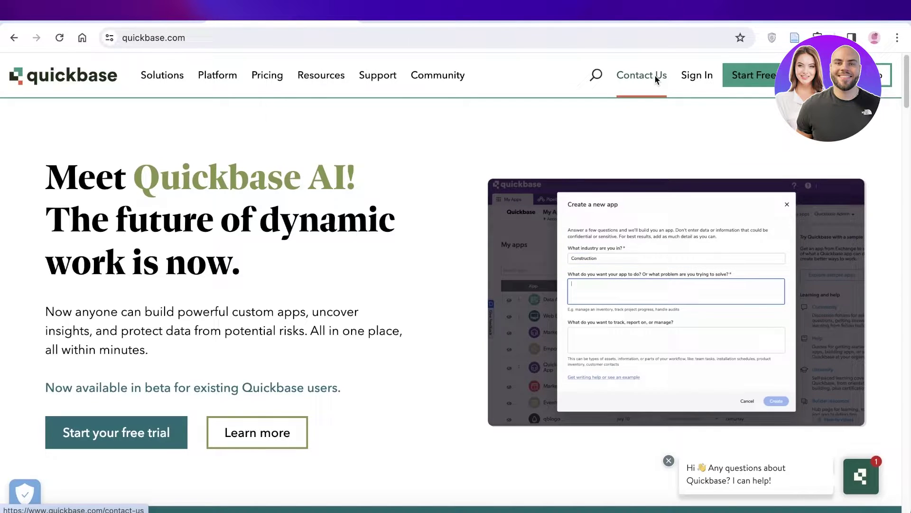
- Browse the Quickbase homepage and start the free-trial sign-up, selecting the business email field
{"action": "scroll", "coordinate": [554, 128], "scroll_direction": "down", "scroll_amount": 10}
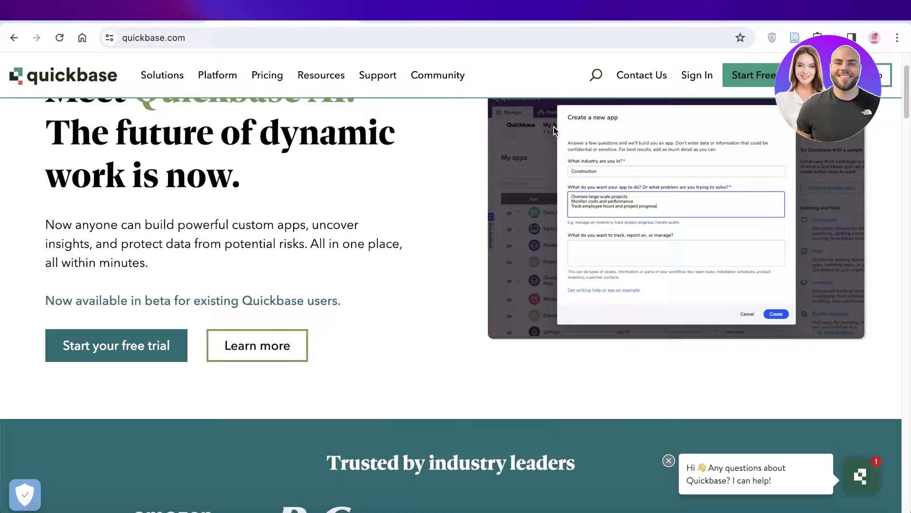
{"action": "scroll", "coordinate": [568, 145], "scroll_direction": "down", "scroll_amount": 6}
{"action": "scroll", "coordinate": [628, 178], "scroll_direction": "up", "scroll_amount": 3}
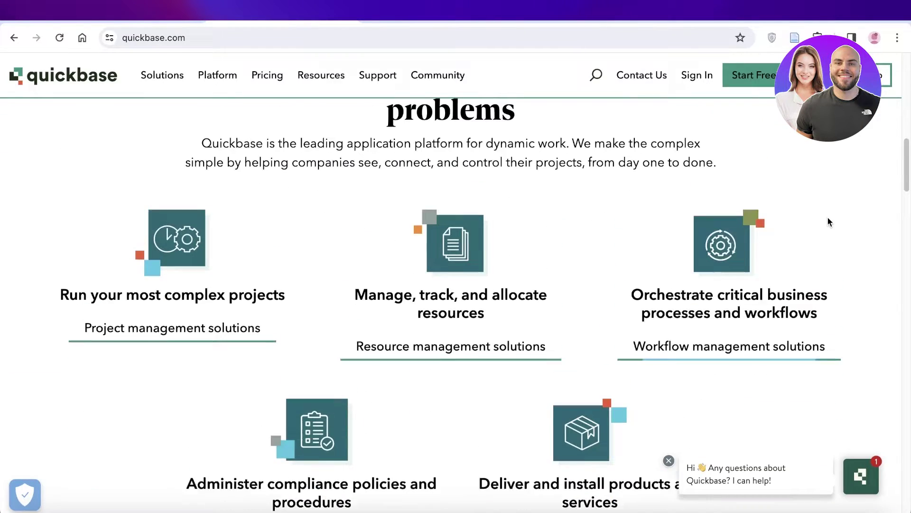
{"action": "scroll", "coordinate": [826, 223], "scroll_direction": "down", "scroll_amount": 1}
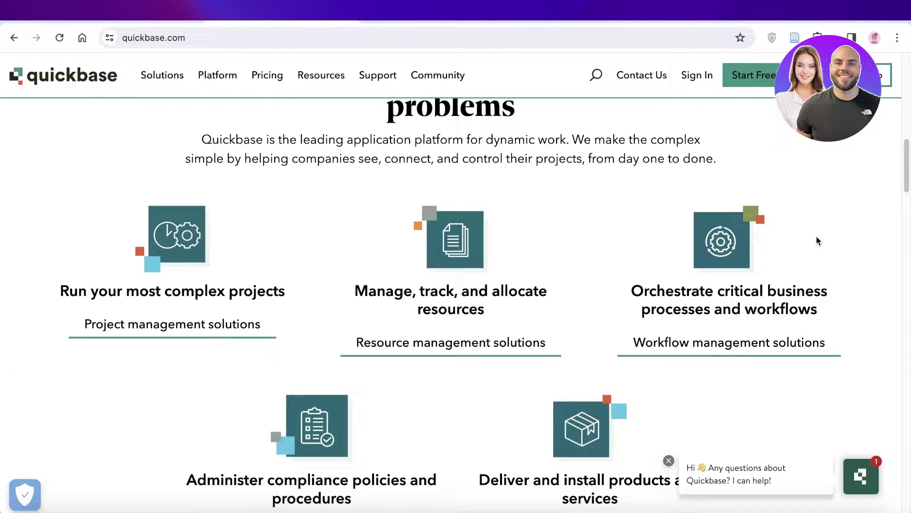
{"action": "scroll", "coordinate": [796, 237], "scroll_direction": "down", "scroll_amount": 3}
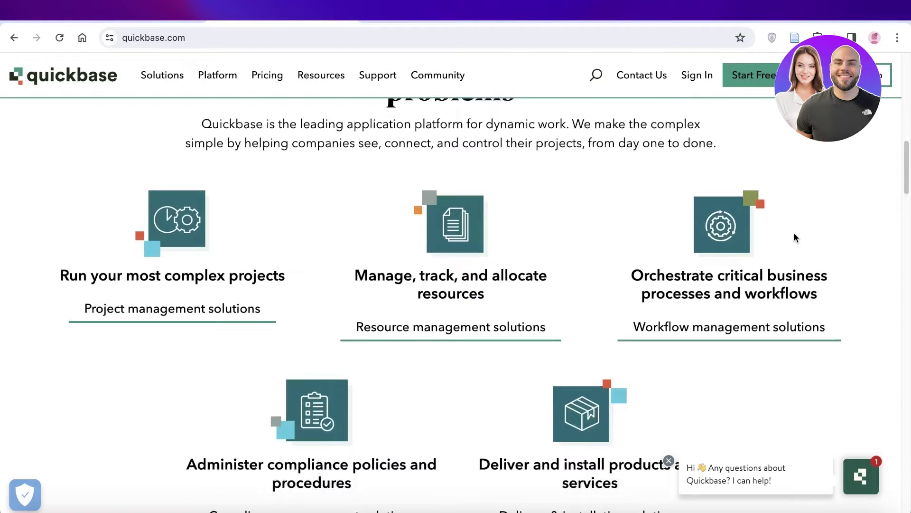
{"action": "scroll", "coordinate": [785, 241], "scroll_direction": "down", "scroll_amount": 20}
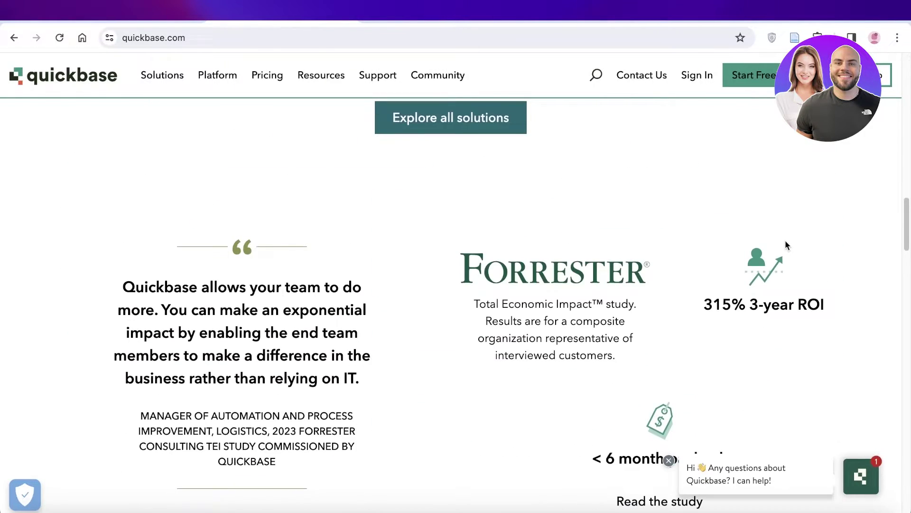
{"action": "scroll", "coordinate": [772, 242], "scroll_direction": "down", "scroll_amount": 7}
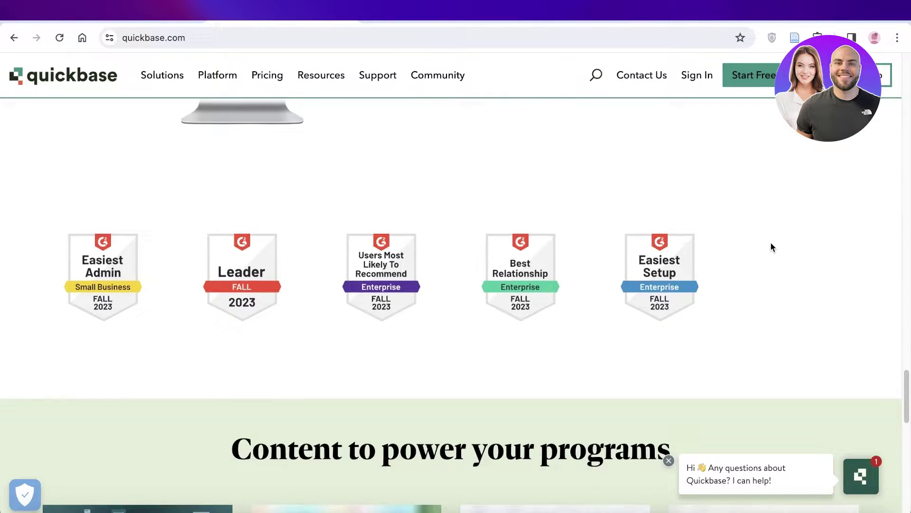
{"action": "scroll", "coordinate": [768, 245], "scroll_direction": "up", "scroll_amount": 10}
{"action": "scroll", "coordinate": [766, 247], "scroll_direction": "up", "scroll_amount": 15}
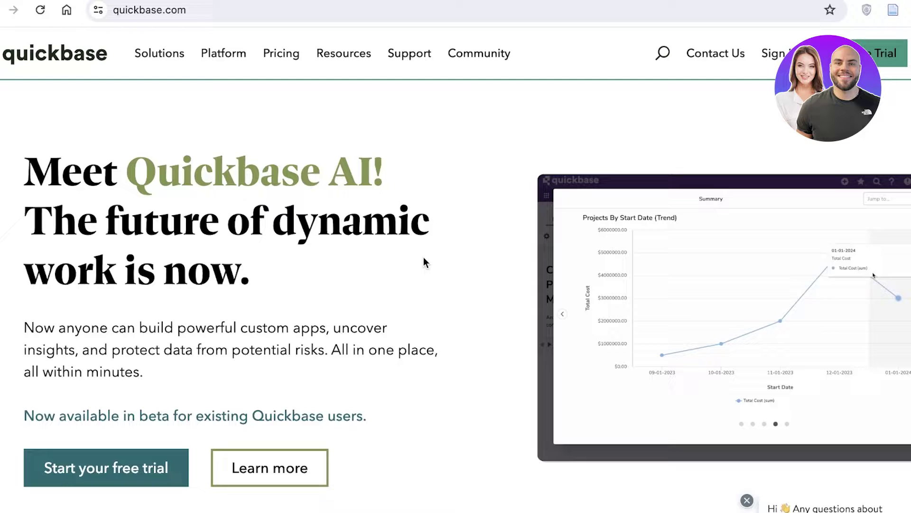
{"action": "left_click", "coordinate": [873, 53]}
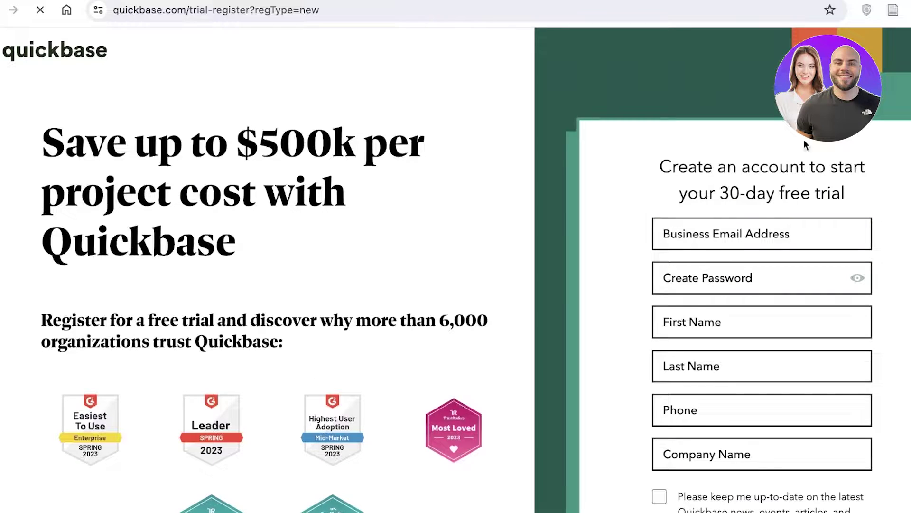
{"action": "left_click", "coordinate": [765, 229]}
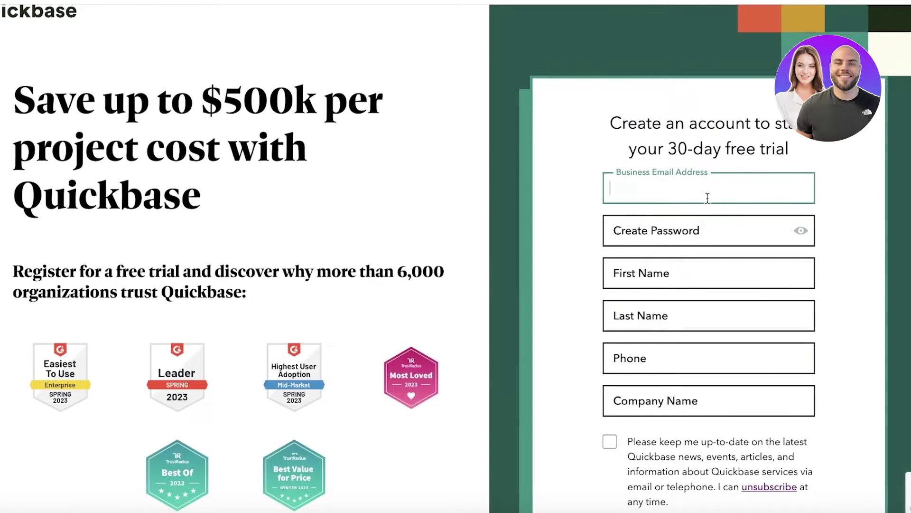
- Sign in using the saved account email and the account password
{"action": "scroll", "coordinate": [707, 197], "scroll_direction": "down", "scroll_amount": 7}
{"action": "scroll", "coordinate": [634, 184], "scroll_direction": "up", "scroll_amount": 5}
{"action": "key", "text": "XF86AudioMute"}
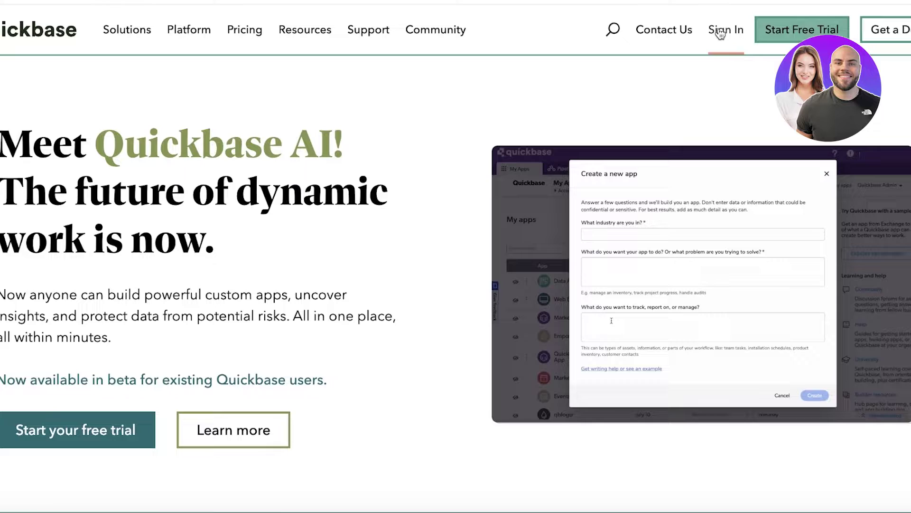
{"action": "left_click", "coordinate": [725, 30]}
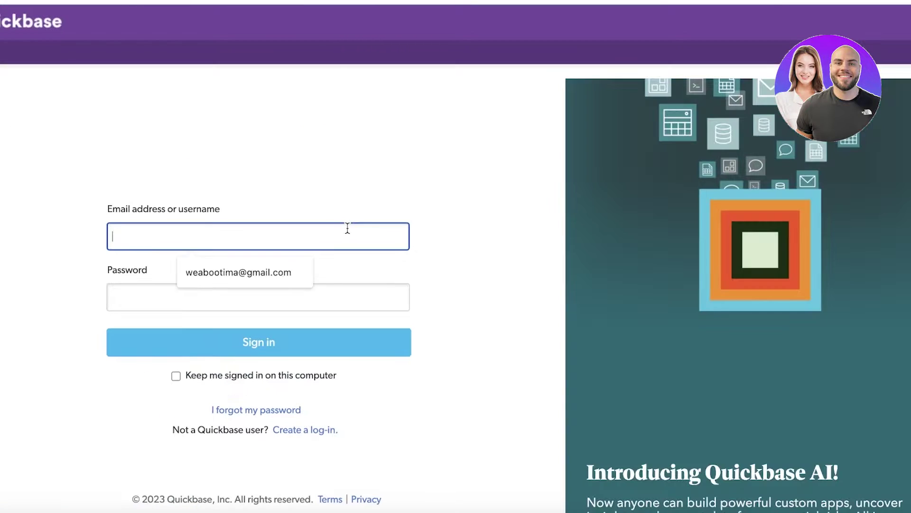
{"action": "left_click", "coordinate": [288, 279]}
{"action": "left_click", "coordinate": [277, 233]}
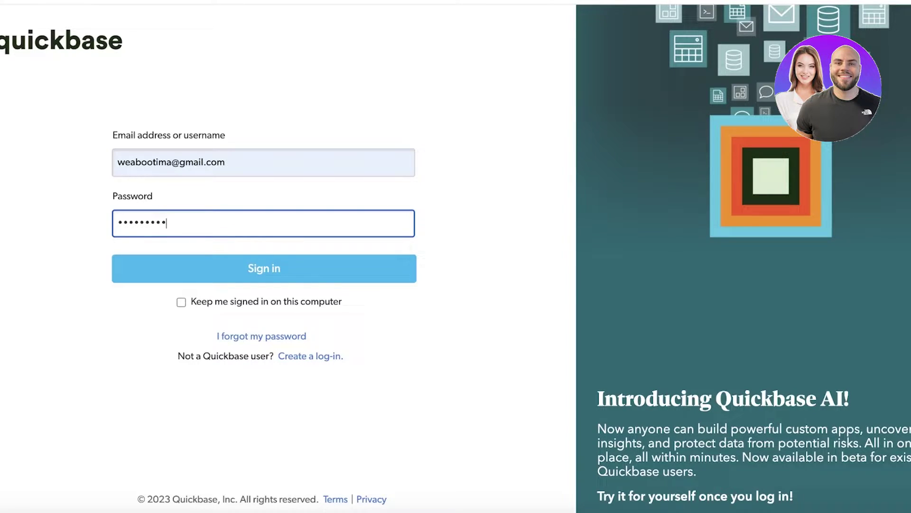
{"action": "key", "text": "Return"}
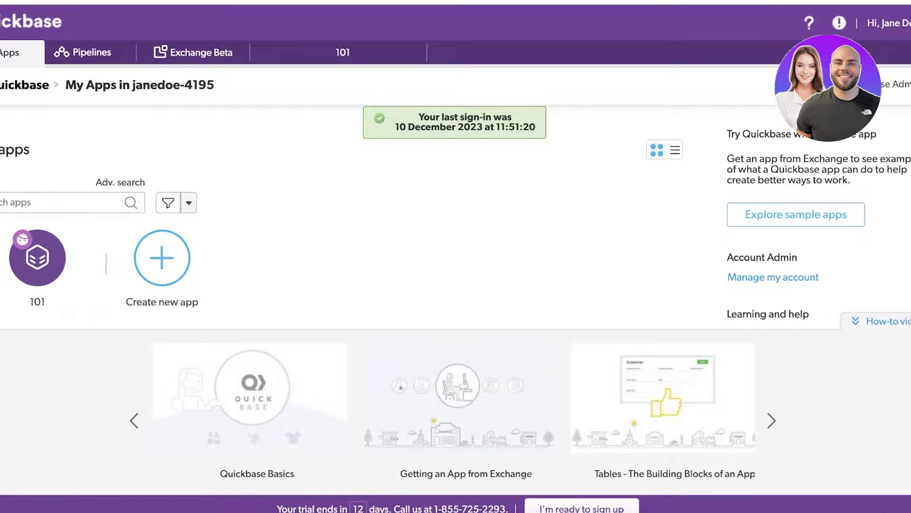
- From the Apps tab, close the open 101 app and check the user account menu
{"action": "left_click", "coordinate": [5, 60]}
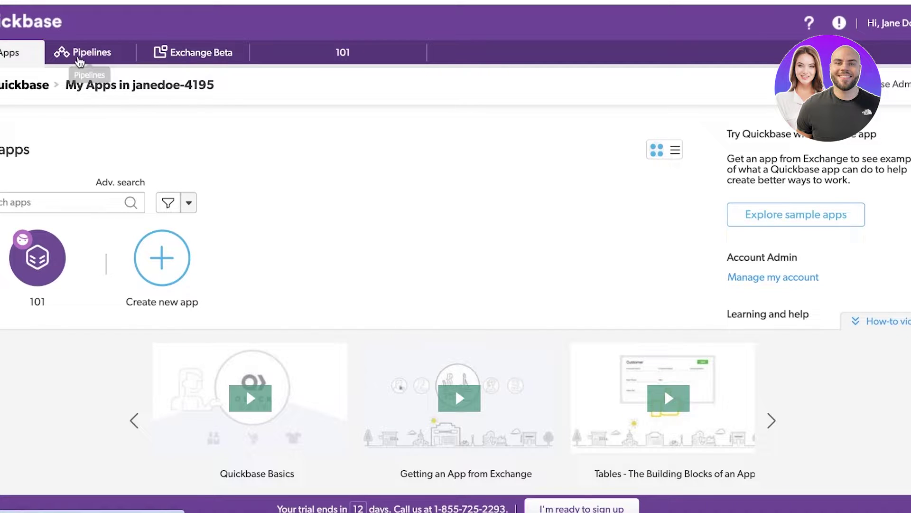
{"action": "mouse_move", "coordinate": [343, 55]}
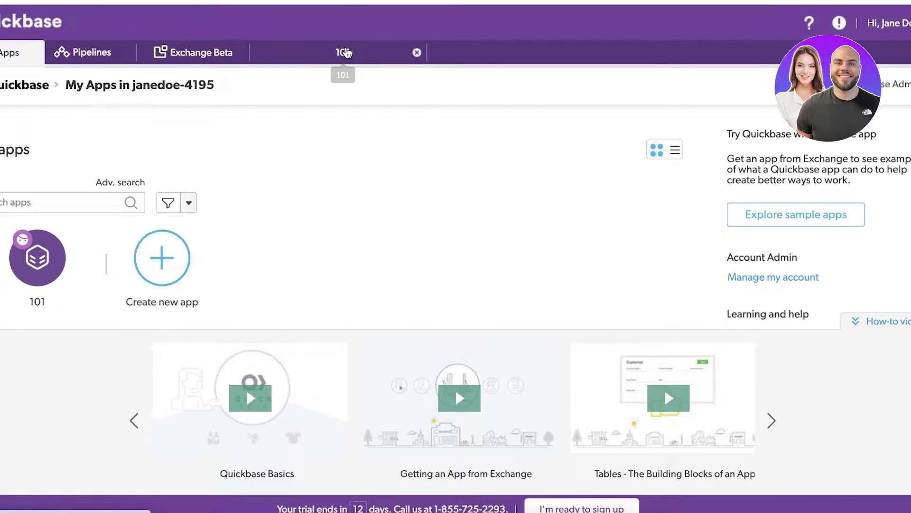
{"action": "left_click", "coordinate": [418, 54]}
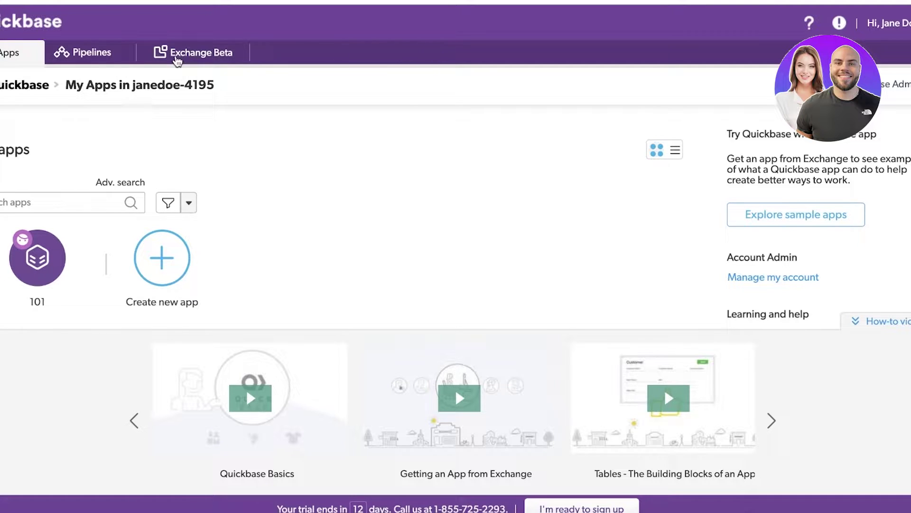
{"action": "left_click", "coordinate": [897, 24]}
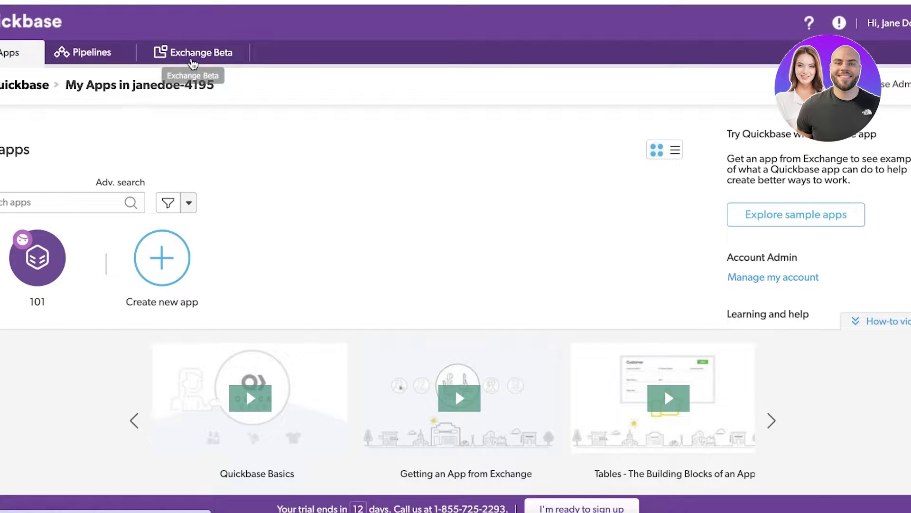
- Browse Exchange templates such as Project Management Starter App, Data Analyzer and CRM Starter
{"action": "left_click", "coordinate": [192, 54]}
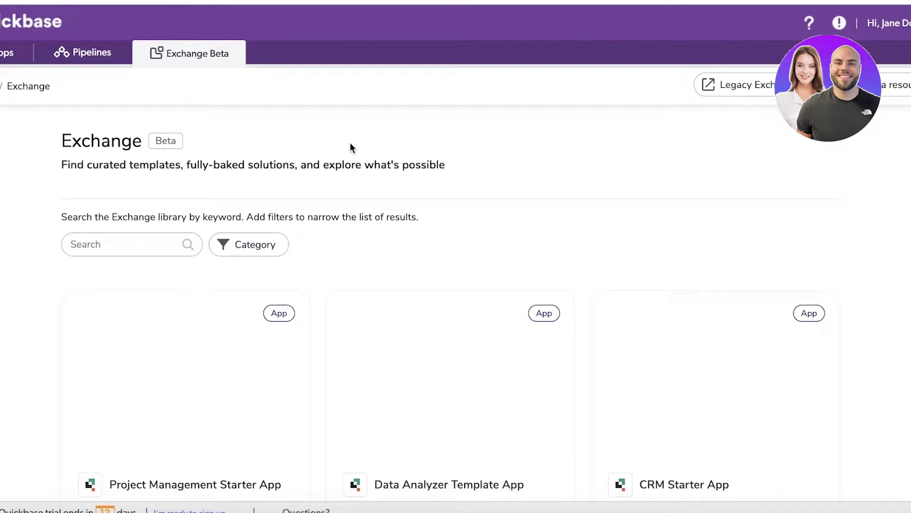
{"action": "scroll", "coordinate": [354, 147], "scroll_direction": "down", "scroll_amount": 2}
{"action": "scroll", "coordinate": [354, 147], "scroll_direction": "down", "scroll_amount": 1}
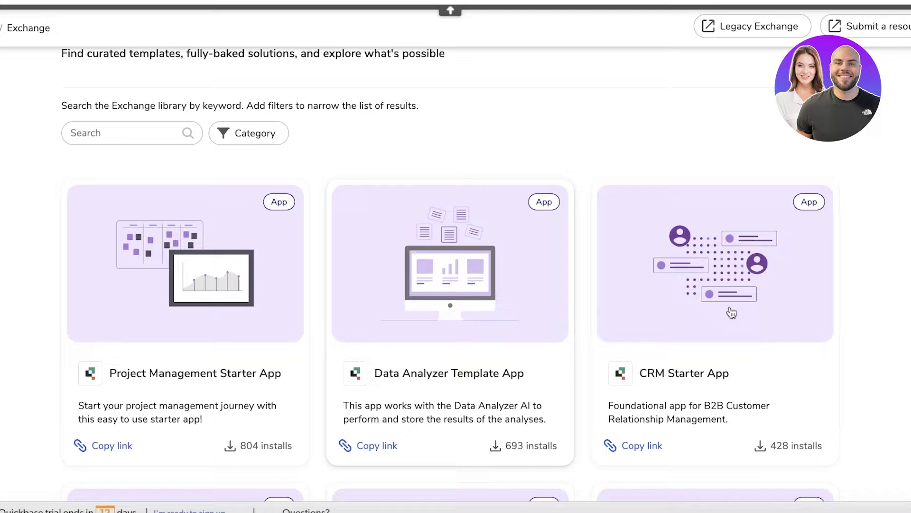
{"action": "scroll", "coordinate": [450, 274], "scroll_direction": "down", "scroll_amount": 2}
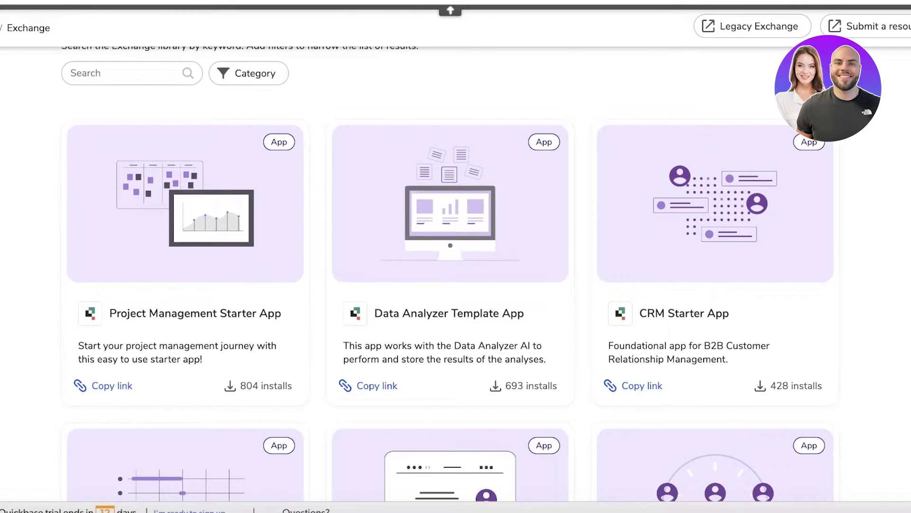
{"action": "scroll", "coordinate": [450, 274], "scroll_direction": "down", "scroll_amount": 3}
{"action": "scroll", "coordinate": [450, 273], "scroll_direction": "down", "scroll_amount": 3}
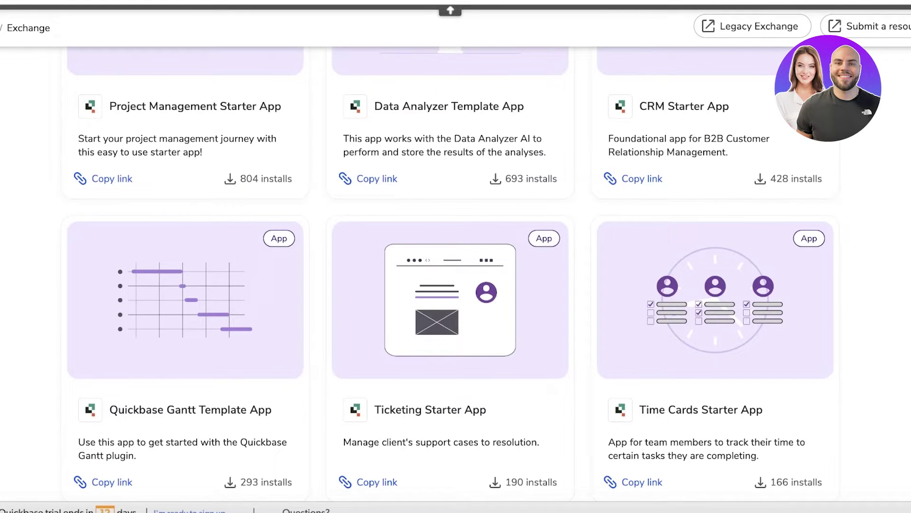
{"action": "scroll", "coordinate": [45, 158], "scroll_direction": "up", "scroll_amount": 10}
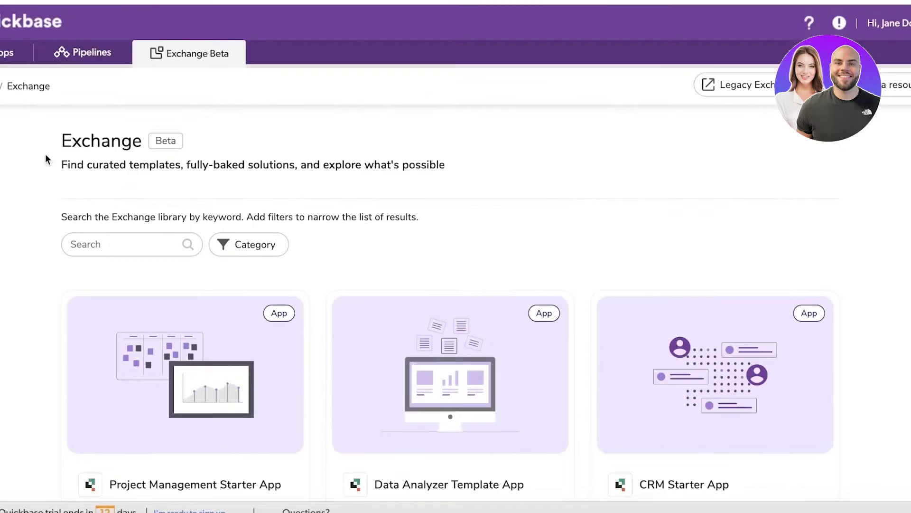
- From My Apps, create a new app and start building it from scratch
{"action": "left_click", "coordinate": [7, 55]}
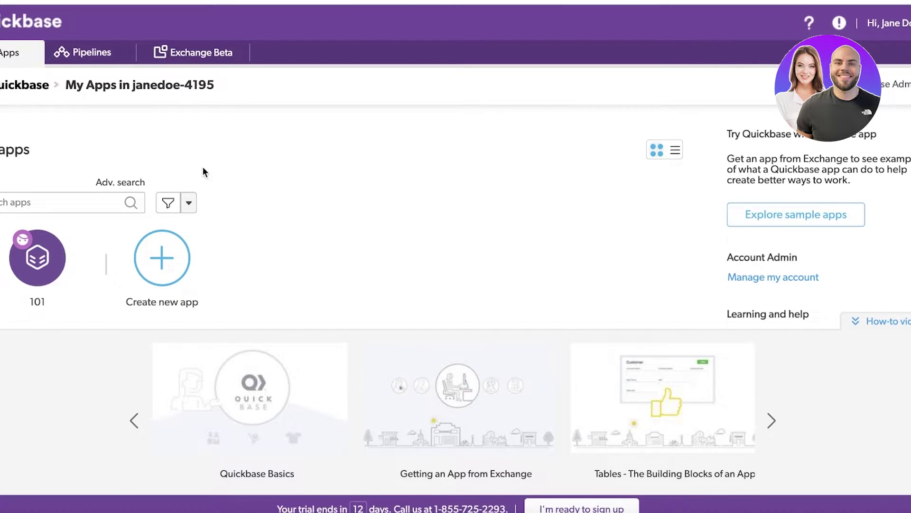
{"action": "scroll", "coordinate": [204, 172], "scroll_direction": "down", "scroll_amount": 3}
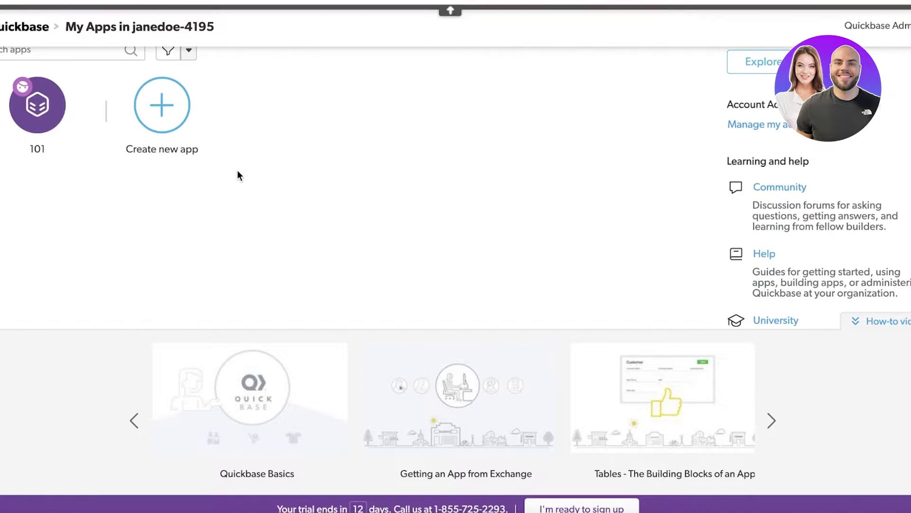
{"action": "left_click", "coordinate": [177, 118]}
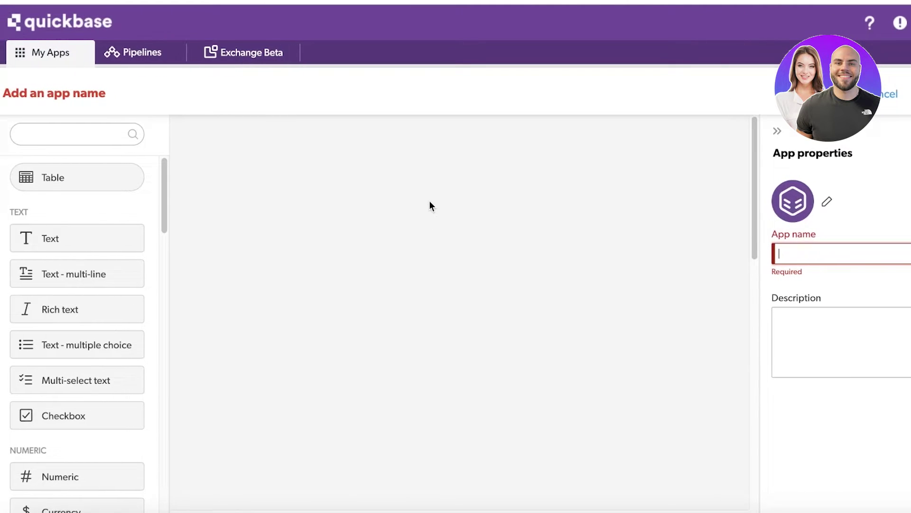
- Dismiss the Visual Builder introduction and look through the available field types
{"action": "left_click", "coordinate": [784, 256]}
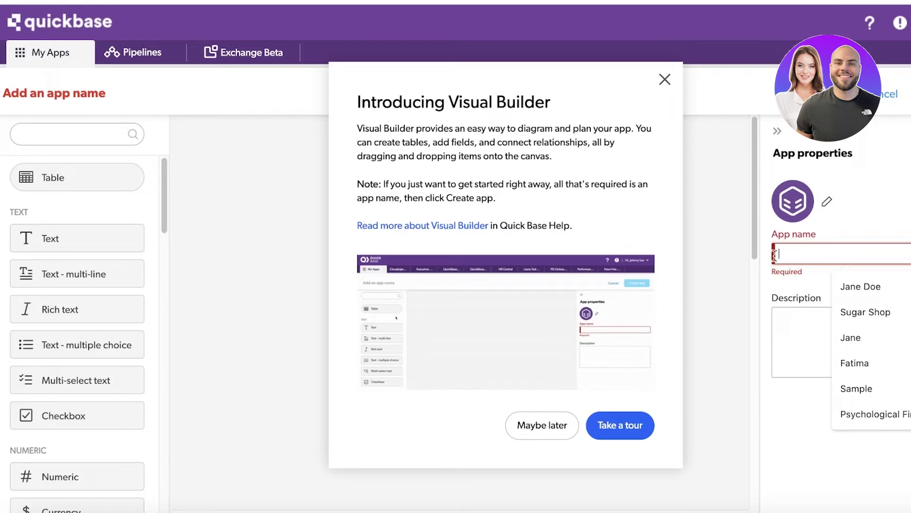
{"action": "left_click", "coordinate": [665, 79]}
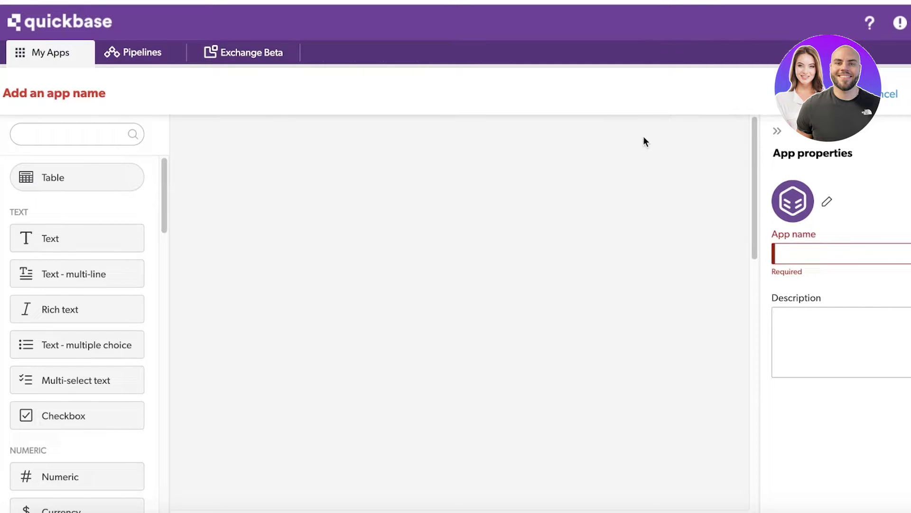
{"action": "scroll", "coordinate": [118, 263], "scroll_direction": "down", "scroll_amount": 15}
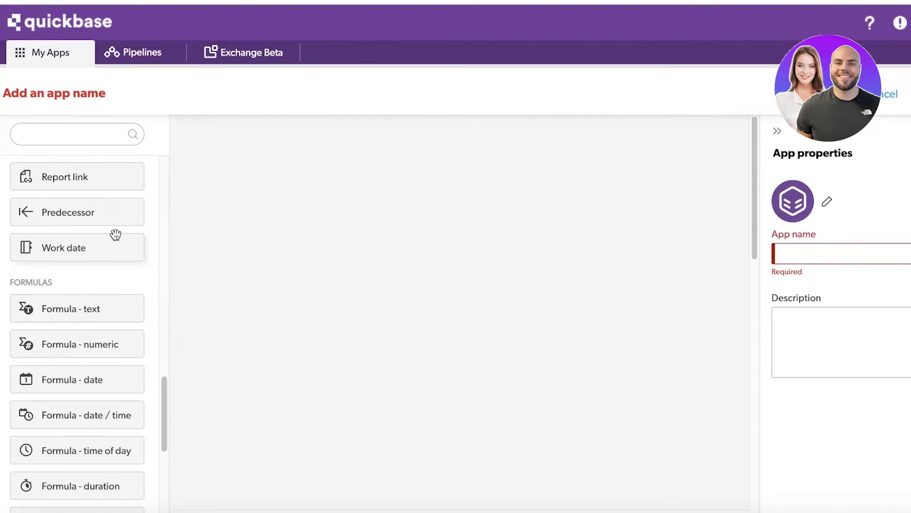
{"action": "scroll", "coordinate": [116, 285], "scroll_direction": "down", "scroll_amount": 5}
{"action": "scroll", "coordinate": [116, 372], "scroll_direction": "up", "scroll_amount": 20}
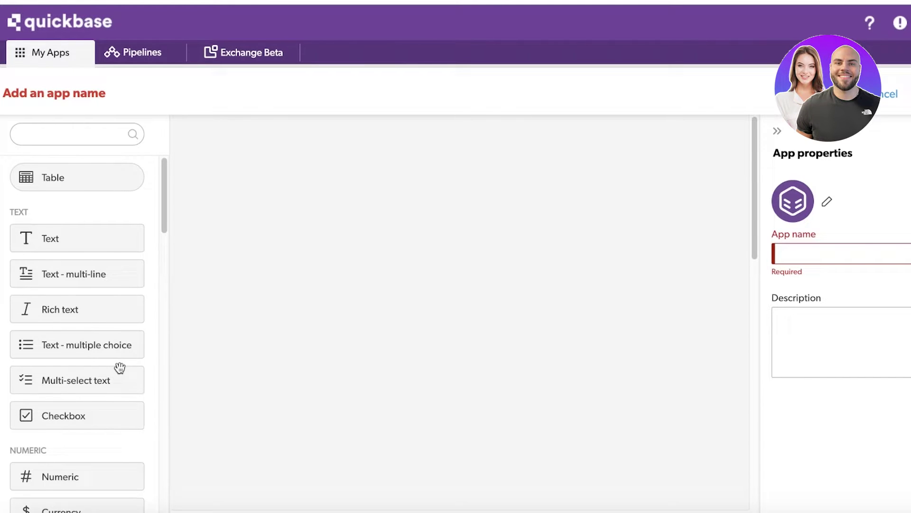
{"action": "scroll", "coordinate": [65, 232], "scroll_direction": "down", "scroll_amount": 5}
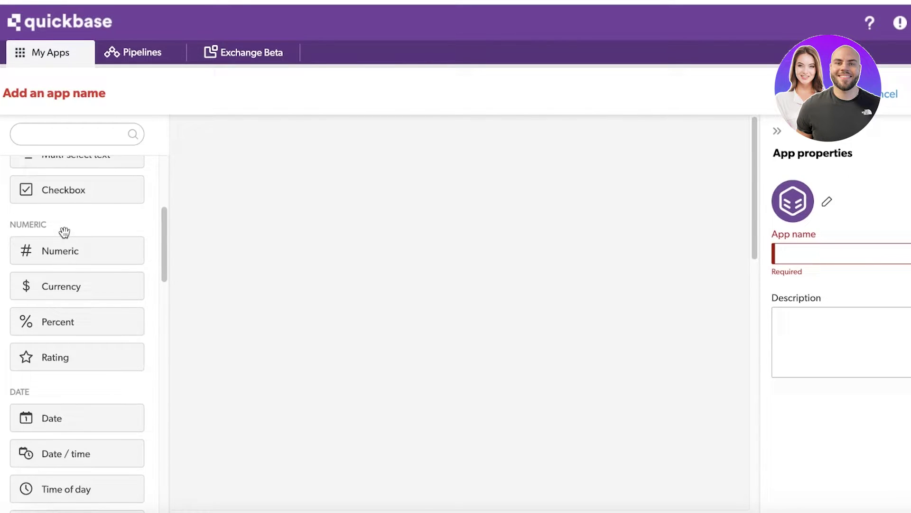
{"action": "scroll", "coordinate": [64, 232], "scroll_direction": "down", "scroll_amount": 20}
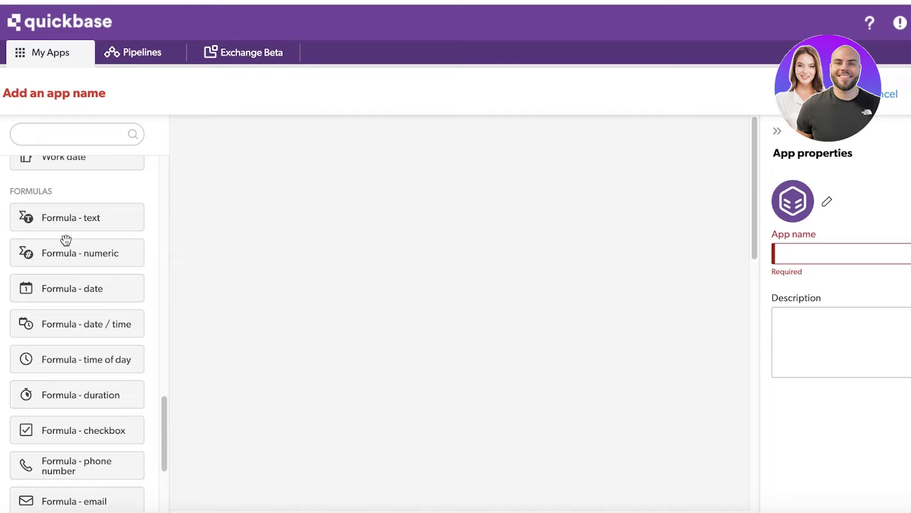
{"action": "scroll", "coordinate": [50, 251], "scroll_direction": "up", "scroll_amount": 3}
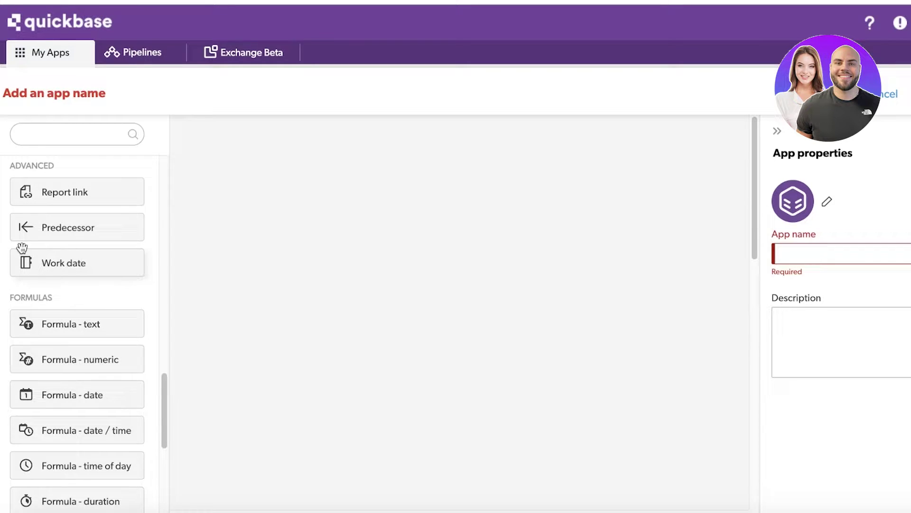
{"action": "scroll", "coordinate": [21, 247], "scroll_direction": "up", "scroll_amount": 4}
{"action": "scroll", "coordinate": [23, 249], "scroll_direction": "down", "scroll_amount": 8}
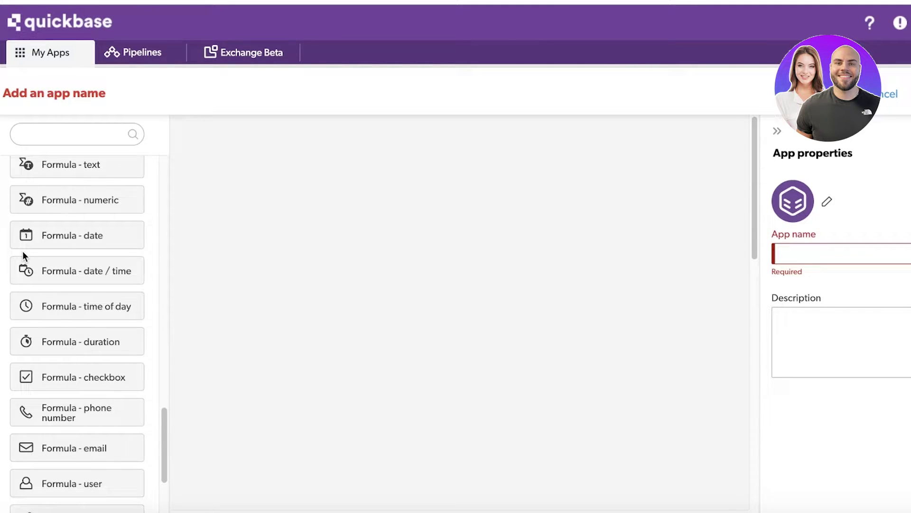
{"action": "scroll", "coordinate": [22, 250], "scroll_direction": "down", "scroll_amount": 4}
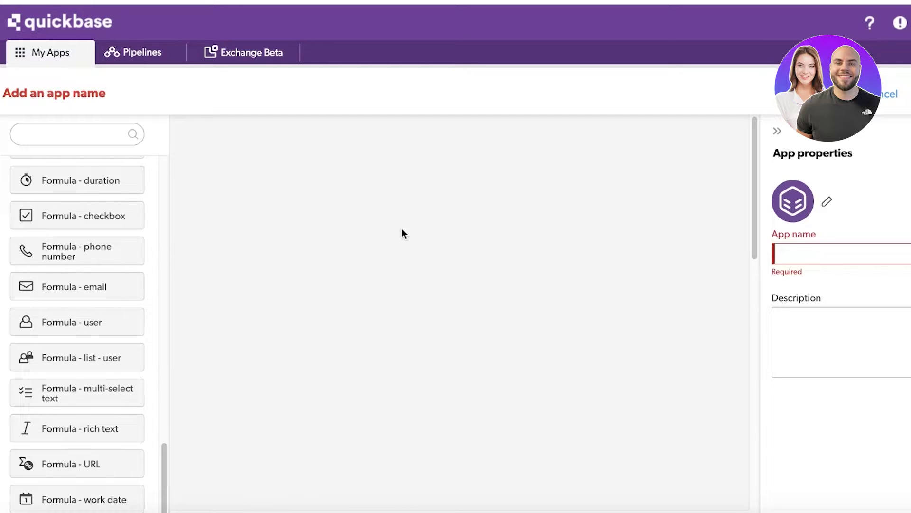
- Leave the Visual Builder without saving and return to the My Apps list
{"action": "left_click", "coordinate": [66, 53]}
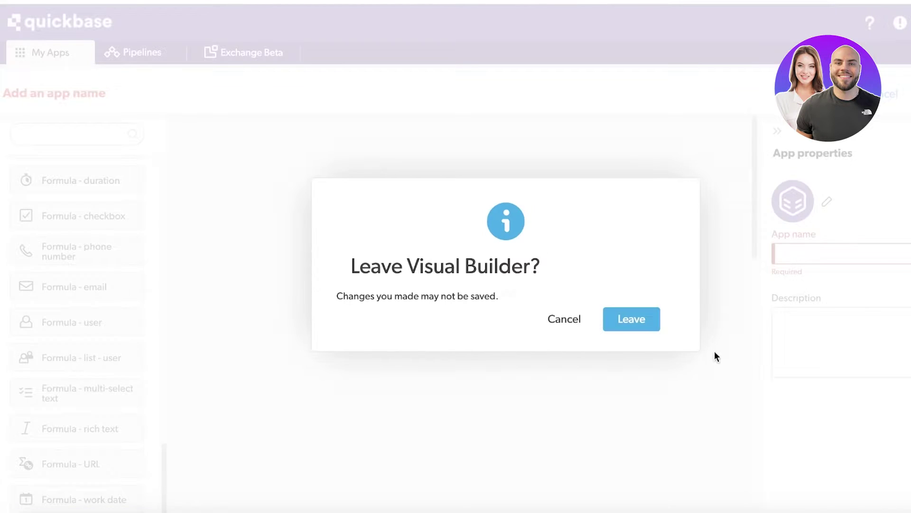
{"action": "left_click", "coordinate": [609, 319]}
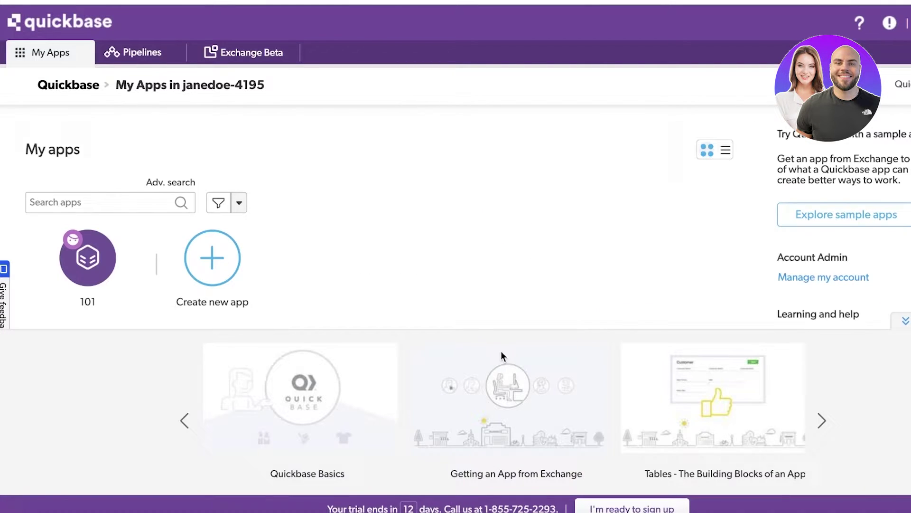
{"action": "scroll", "coordinate": [501, 356], "scroll_direction": "down", "scroll_amount": 4}
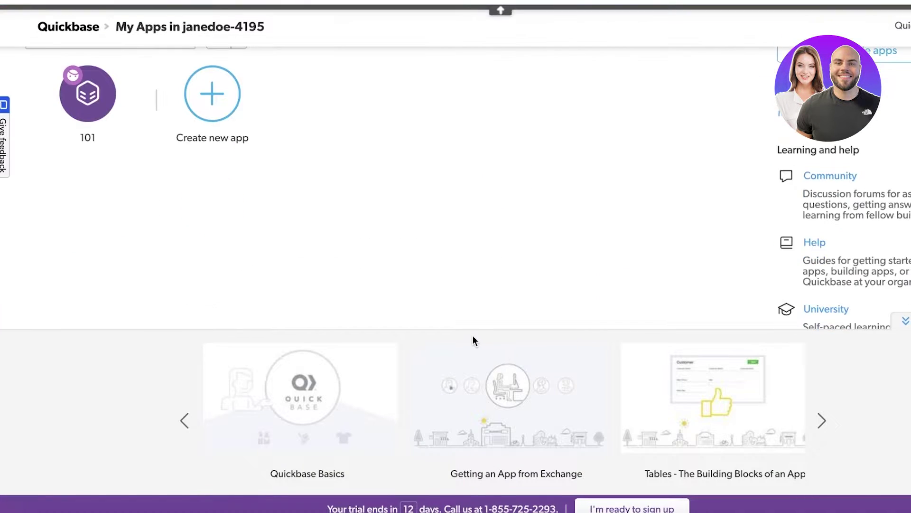
- Open and close the 101 app, then bring up the Create a new app dialog
{"action": "left_click", "coordinate": [102, 96]}
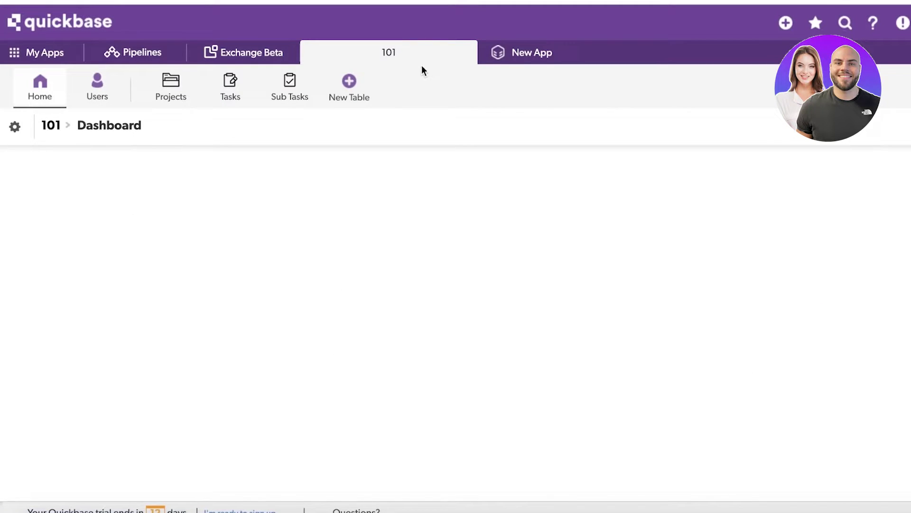
{"action": "left_click", "coordinate": [468, 54]}
{"action": "left_click", "coordinate": [57, 53]}
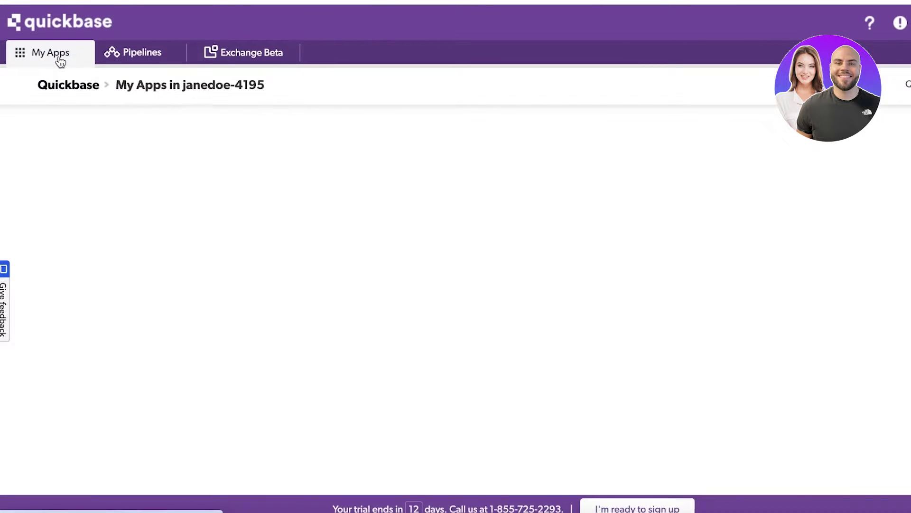
{"action": "scroll", "coordinate": [349, 243], "scroll_direction": "down", "scroll_amount": 5}
{"action": "scroll", "coordinate": [337, 244], "scroll_direction": "up", "scroll_amount": 5}
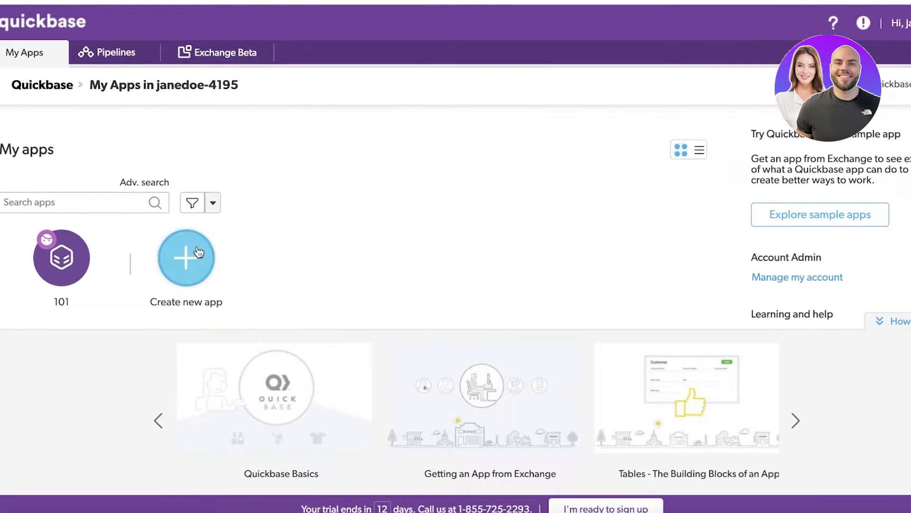
{"action": "left_click", "coordinate": [195, 245]}
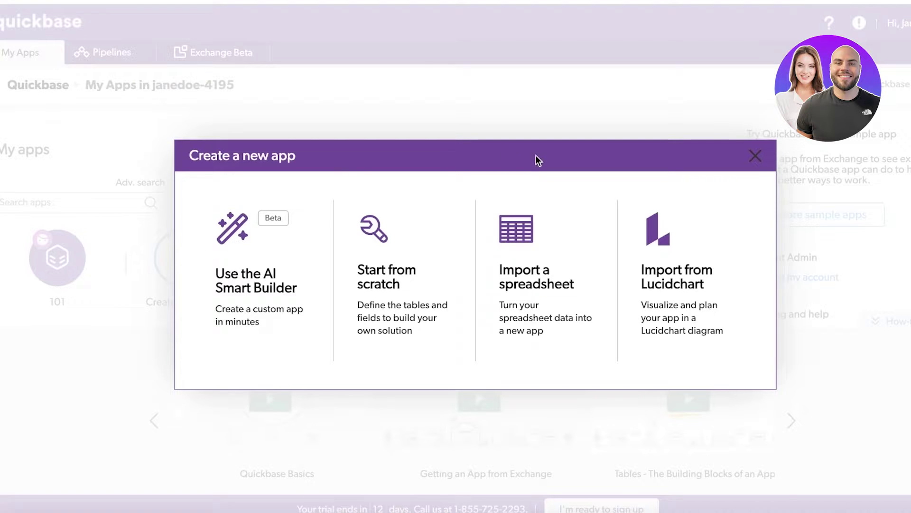
- In AI Smart Builder, enter industry Marketing, a project management and content calendar purpose for Durden, and Content Schedule
{"action": "left_click", "coordinate": [224, 254]}
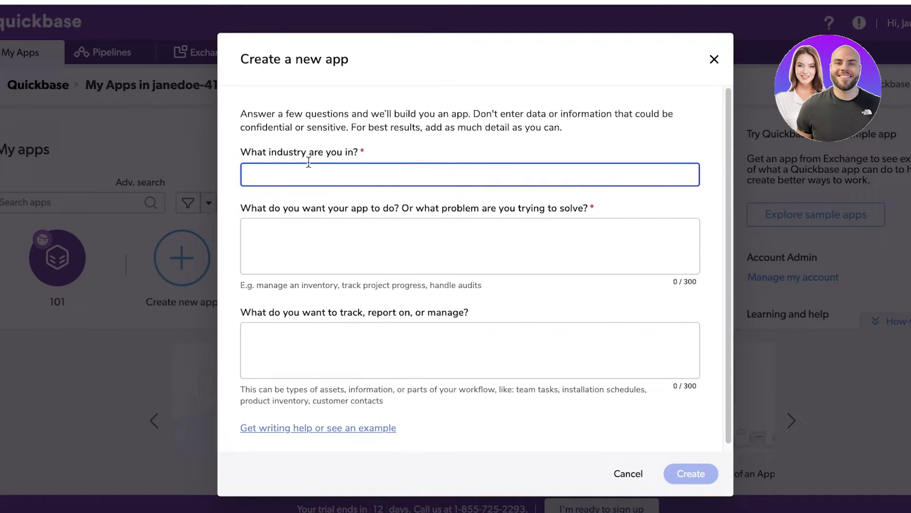
{"action": "type", "text": "R"}
{"action": "type", "text": "Marketing"}
{"action": "left_click", "coordinate": [284, 245]}
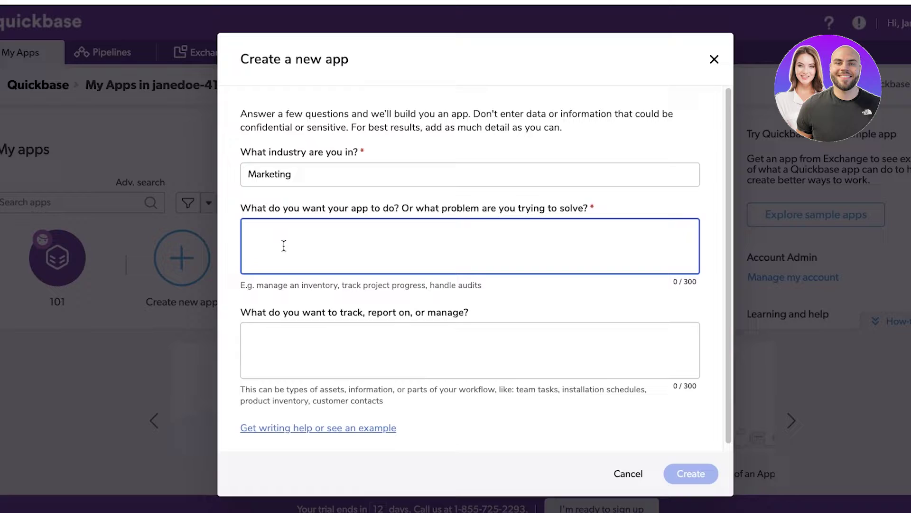
{"action": "type", "text": "Projec"}
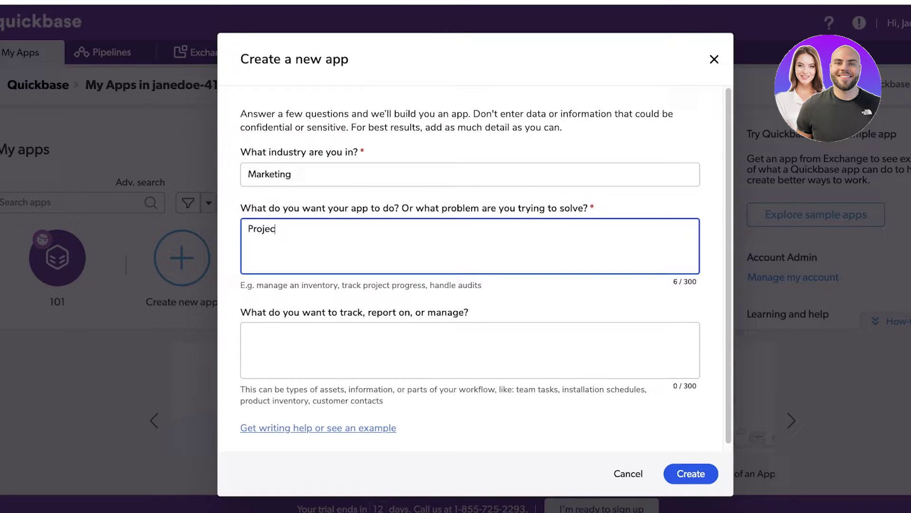
{"action": "type", "text": "t Managemenr"}
{"action": "key", "text": "BackSpace"}
{"action": "type", "text": "t solution and "}
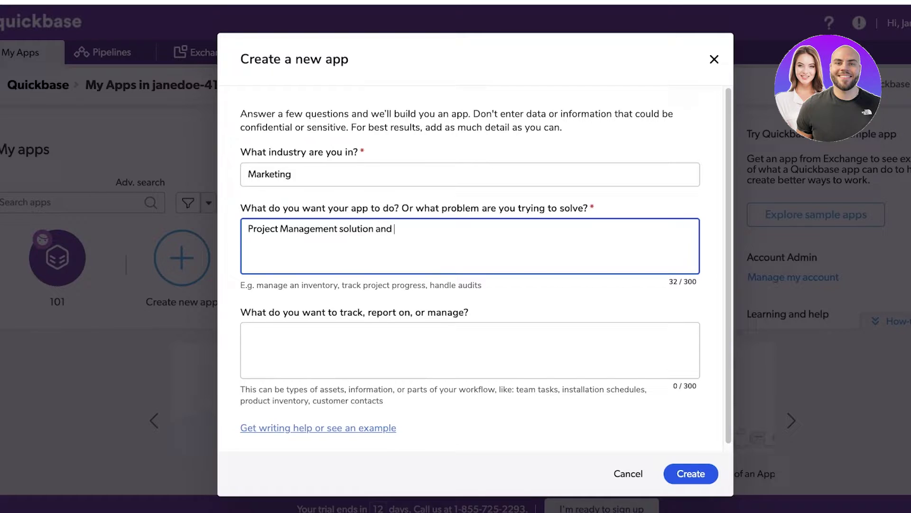
{"action": "type", "text": "content calendar f"}
{"action": "key", "text": "BackSpace"}
{"action": "type", "text": "dar for our b"}
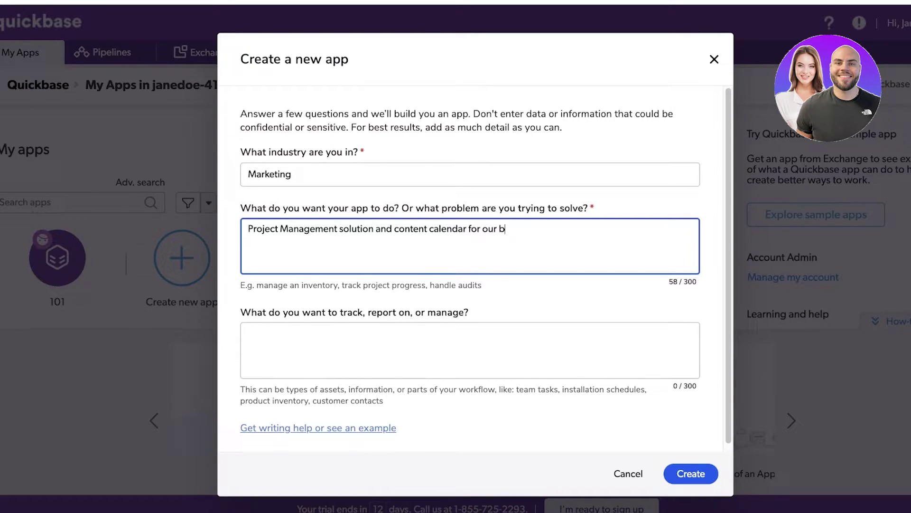
{"action": "type", "text": "rand Durden"}
{"action": "left_click", "coordinate": [507, 355]}
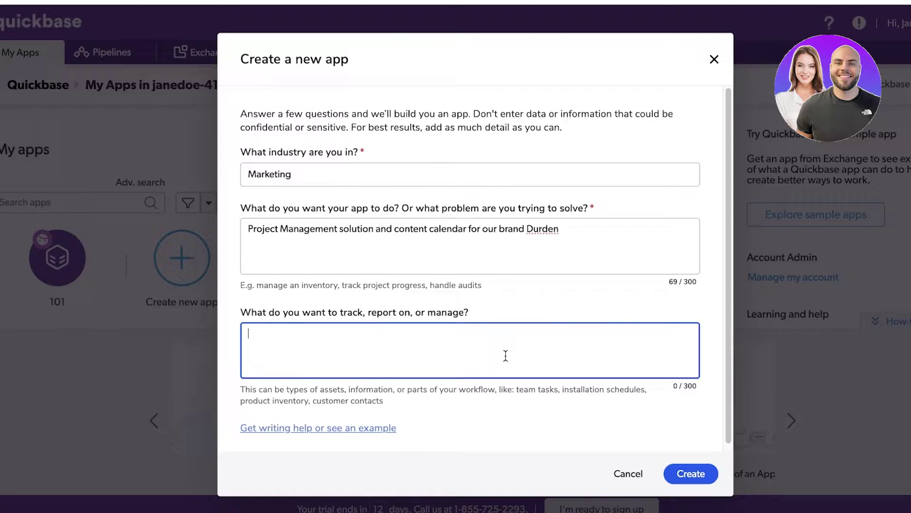
{"action": "type", "text": "Content Sc"}
{"action": "type", "text": "hedule, Tasks, Content Ideas"}
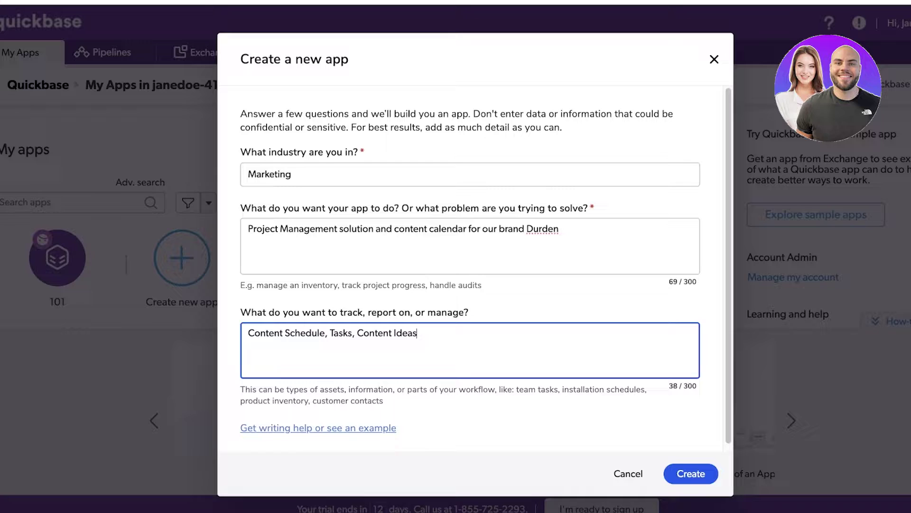
- Generate the Durden Marketing Project Management app from the AI answers
{"action": "left_click", "coordinate": [689, 477]}
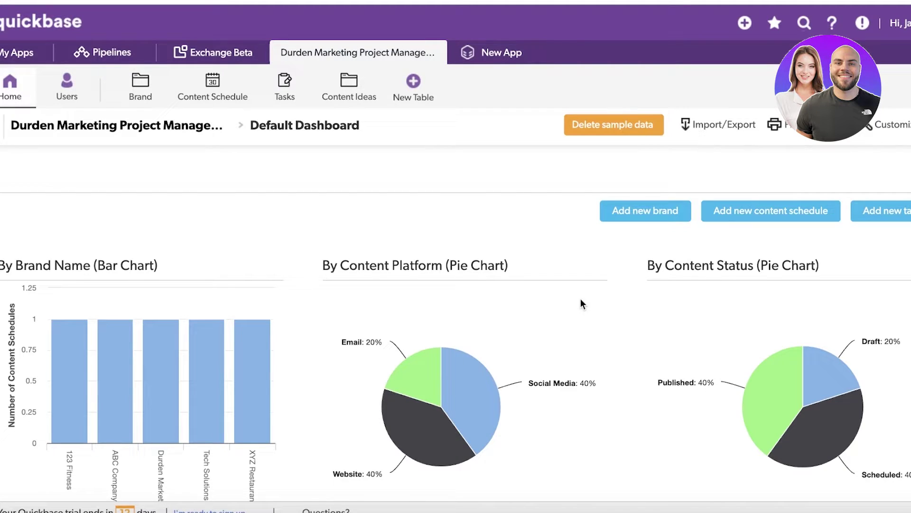
{"action": "scroll", "coordinate": [513, 292], "scroll_direction": "down", "scroll_amount": 8}
{"action": "scroll", "coordinate": [451, 229], "scroll_direction": "up", "scroll_amount": 8}
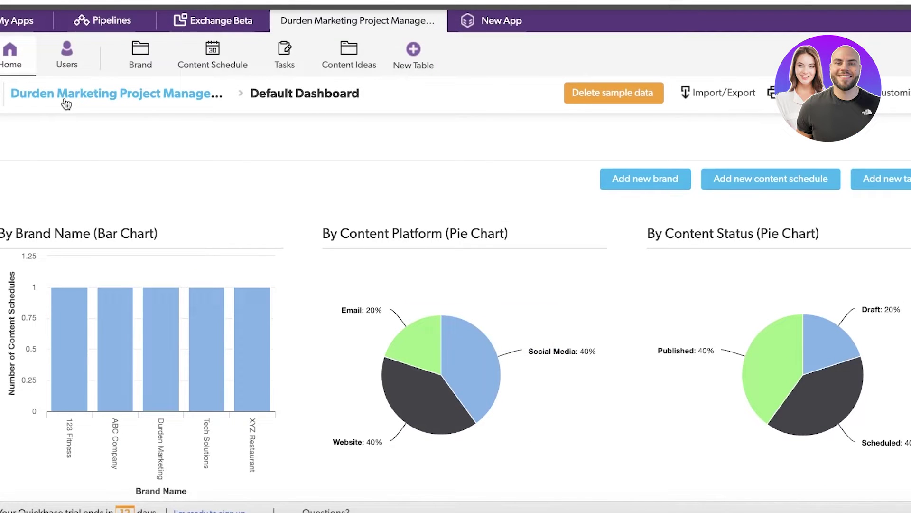
{"action": "scroll", "coordinate": [75, 109], "scroll_direction": "up", "scroll_amount": 2}
{"action": "scroll", "coordinate": [217, 197], "scroll_direction": "down", "scroll_amount": 1}
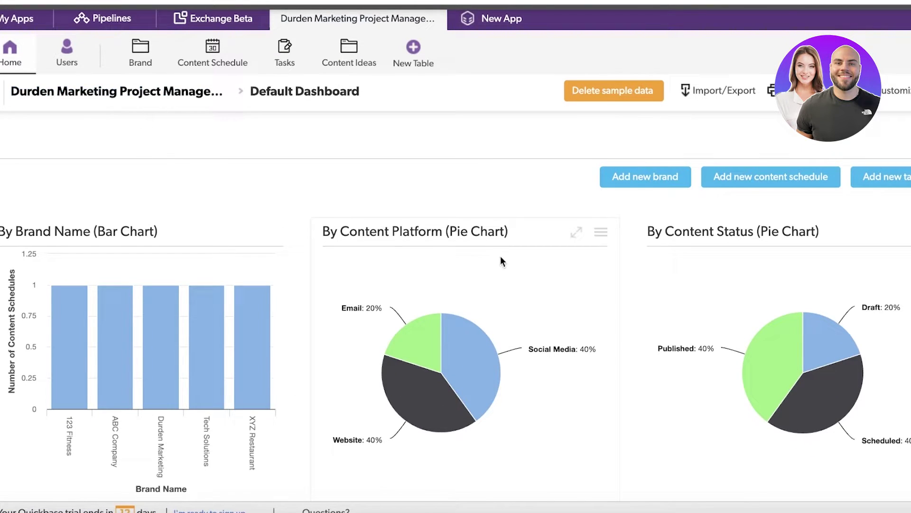
{"action": "scroll", "coordinate": [105, 209], "scroll_direction": "down", "scroll_amount": 5}
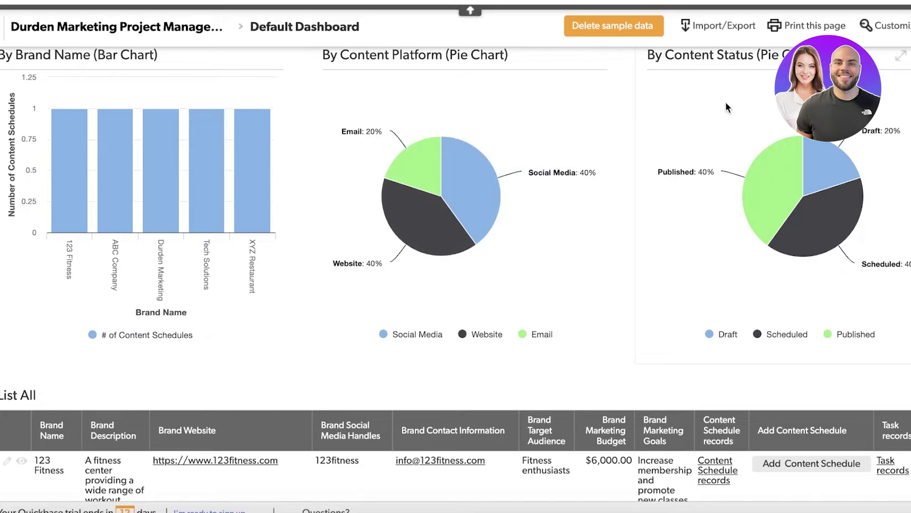
{"action": "scroll", "coordinate": [736, 133], "scroll_direction": "down", "scroll_amount": 7}
{"action": "scroll", "coordinate": [19, 155], "scroll_direction": "up", "scroll_amount": 3}
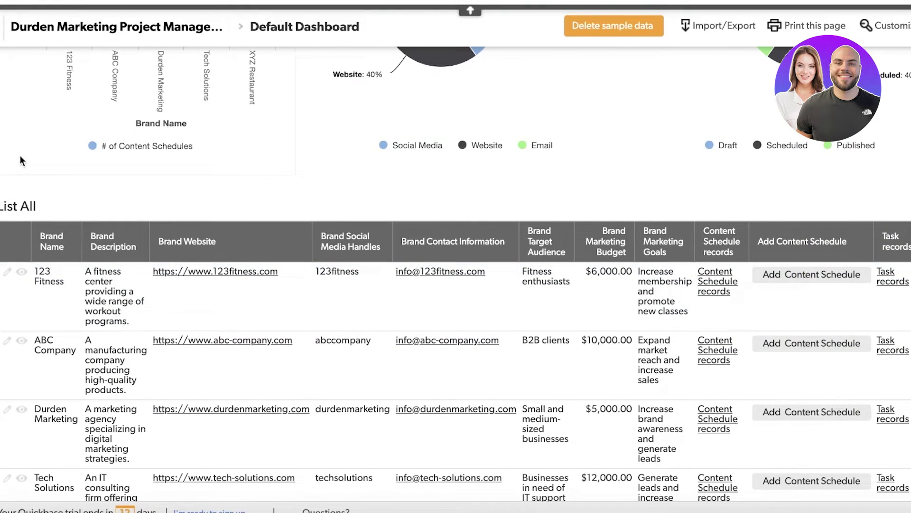
{"action": "scroll", "coordinate": [14, 171], "scroll_direction": "down", "scroll_amount": 1}
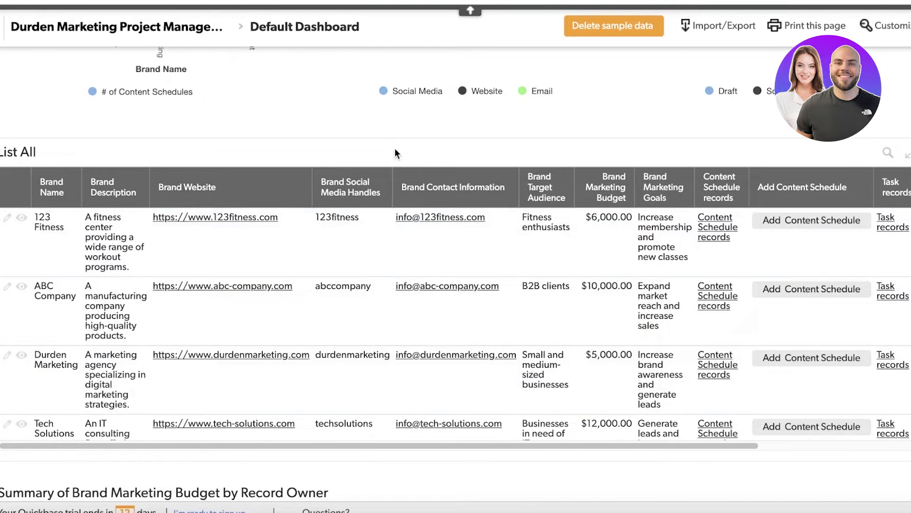
{"action": "scroll", "coordinate": [429, 278], "scroll_direction": "down", "scroll_amount": 5}
{"action": "scroll", "coordinate": [336, 376], "scroll_direction": "up", "scroll_amount": 1}
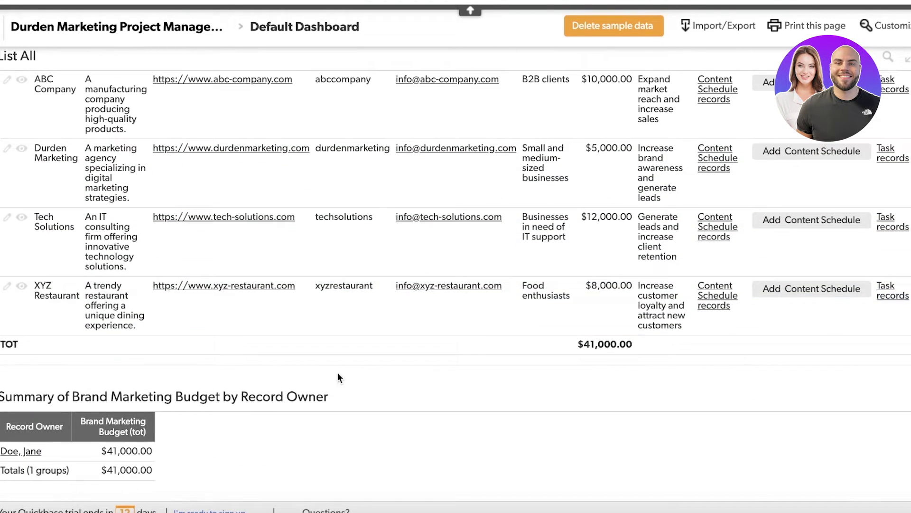
{"action": "scroll", "coordinate": [230, 378], "scroll_direction": "up", "scroll_amount": 10}
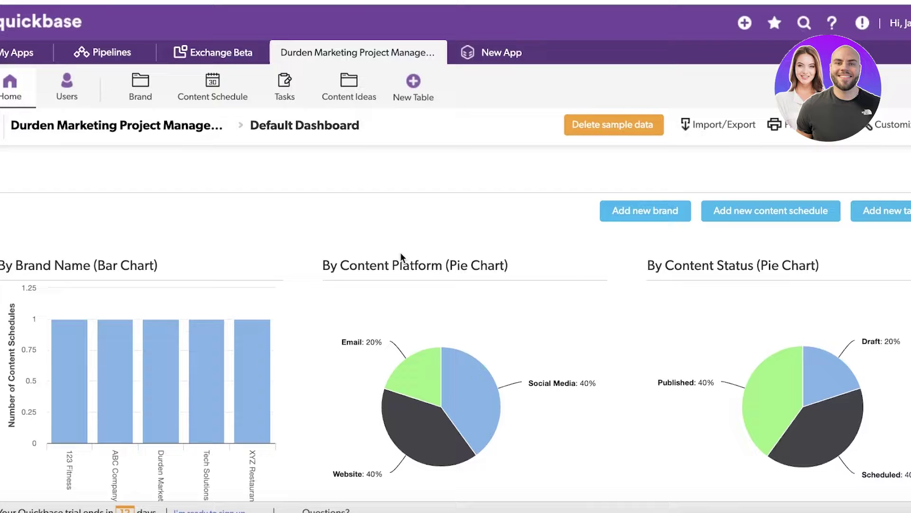
{"action": "scroll", "coordinate": [400, 252], "scroll_direction": "down", "scroll_amount": 1}
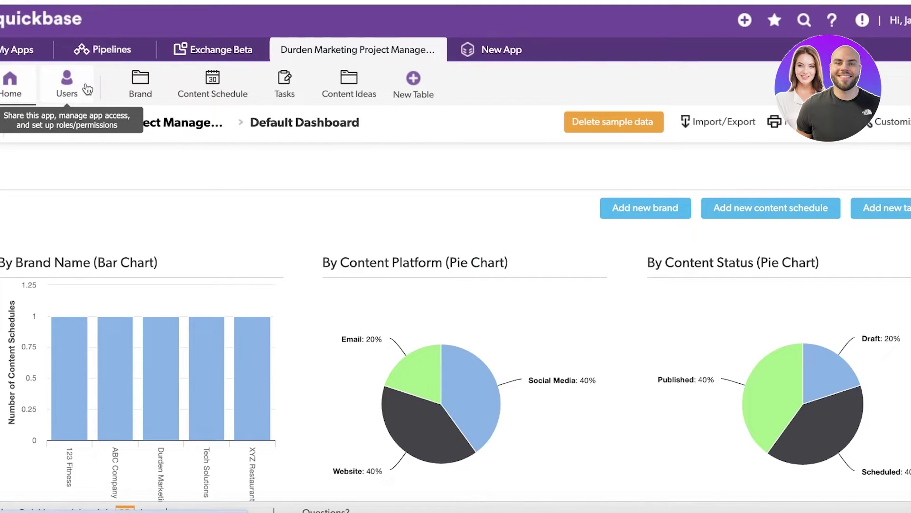
- Open user management and remove the first sample user from the app
{"action": "left_click", "coordinate": [87, 90]}
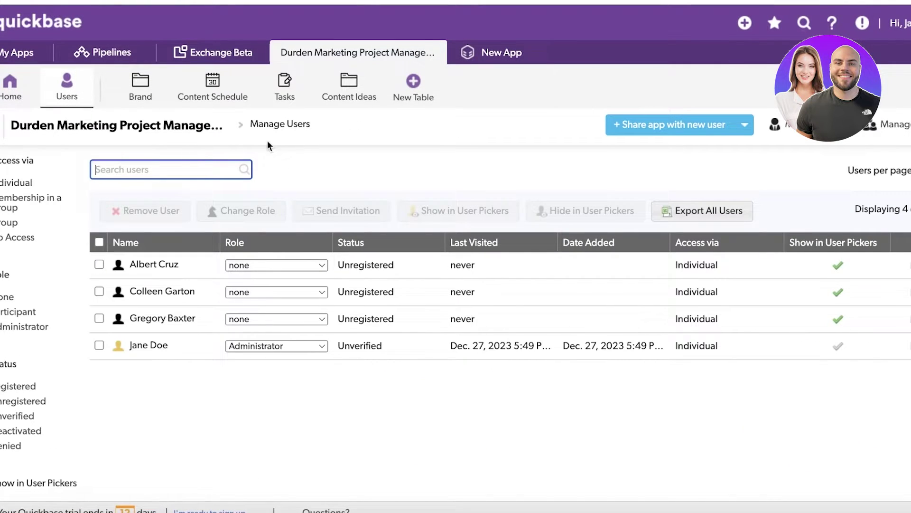
{"action": "left_click", "coordinate": [876, 267]}
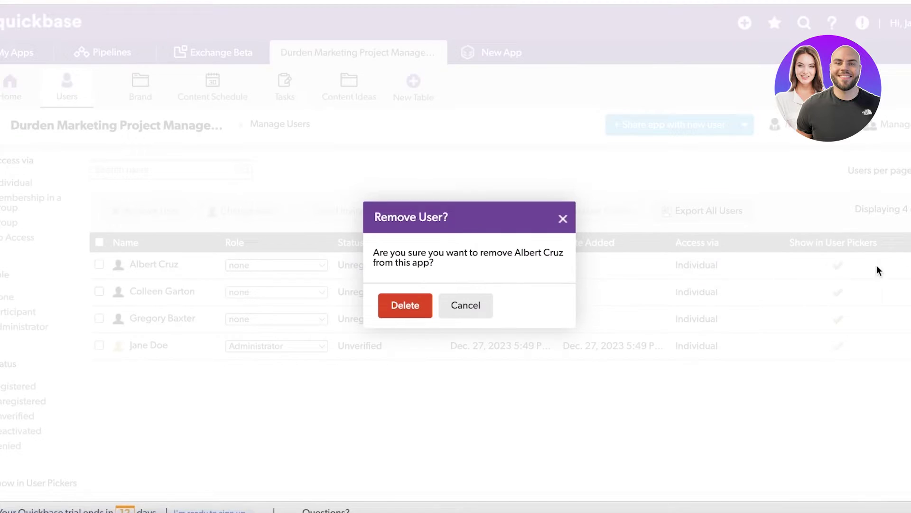
{"action": "left_click", "coordinate": [397, 308]}
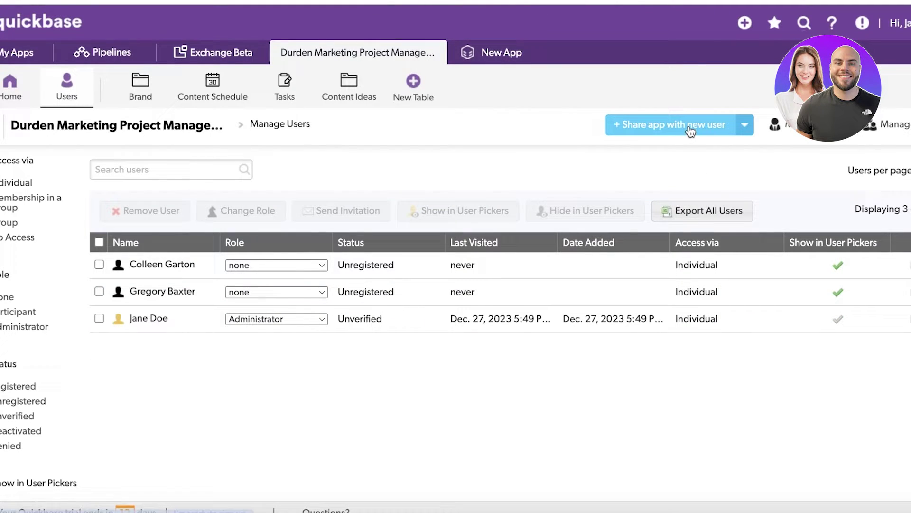
- Try sharing the app with a new user and send the required verification email
{"action": "left_click", "coordinate": [690, 131]}
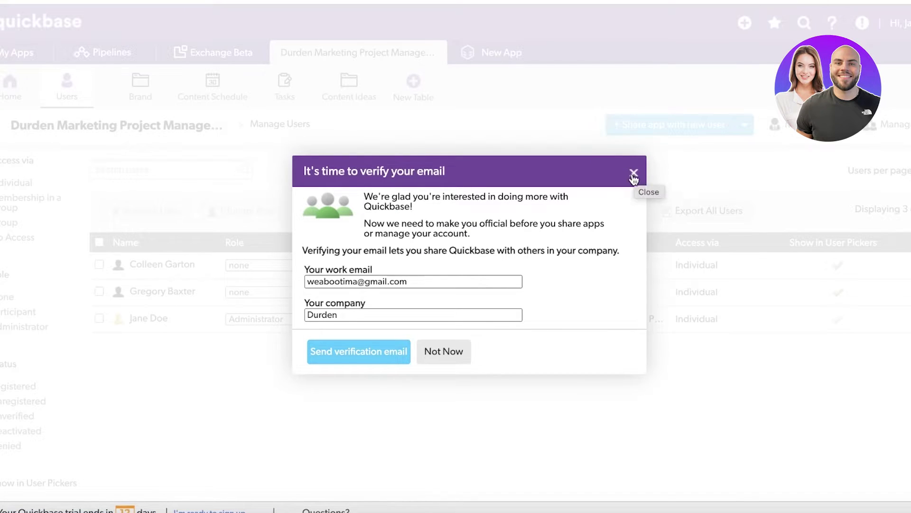
{"action": "left_click", "coordinate": [634, 173]}
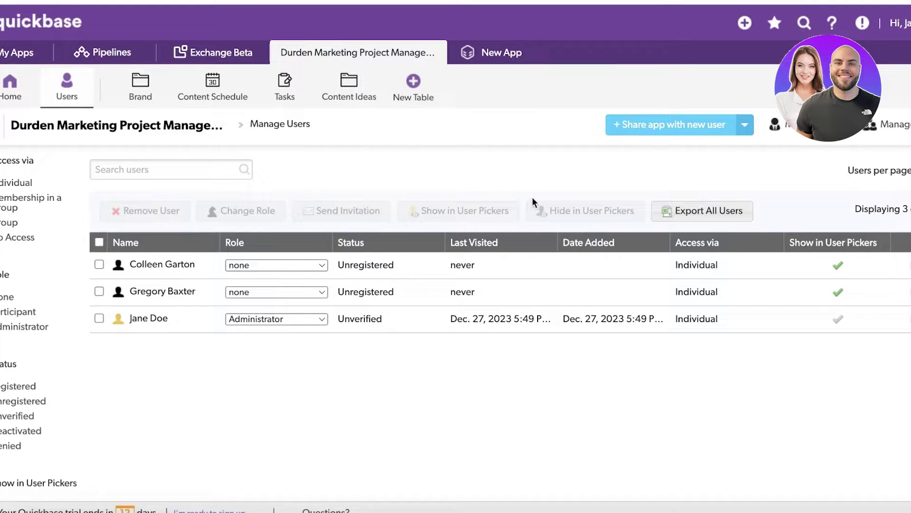
{"action": "left_click", "coordinate": [664, 125]}
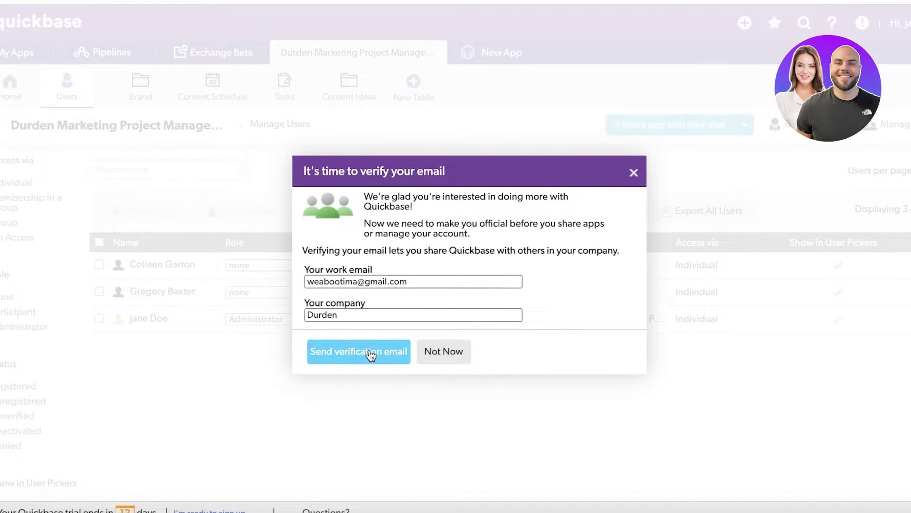
{"action": "left_click", "coordinate": [359, 352]}
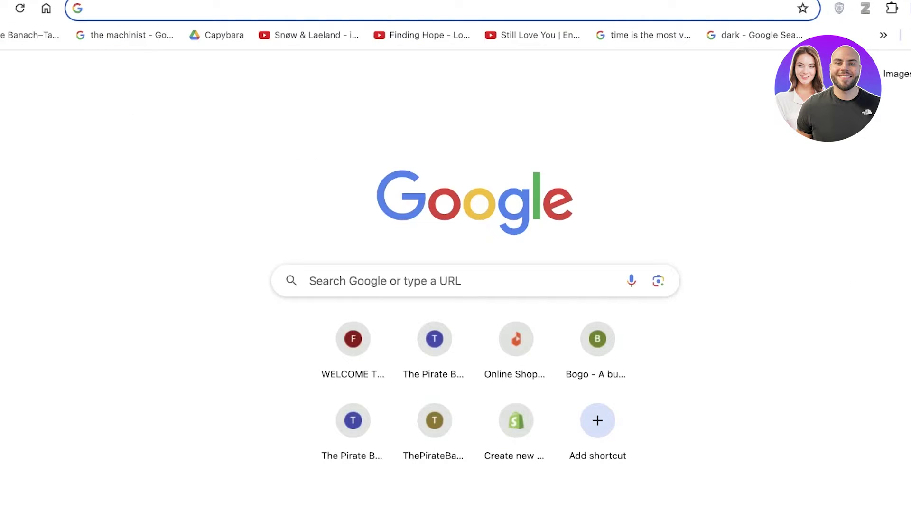
- Go to Gmail and open Quickbase's 'Please verify your email address' message
{"action": "type", "text": "gmai"}
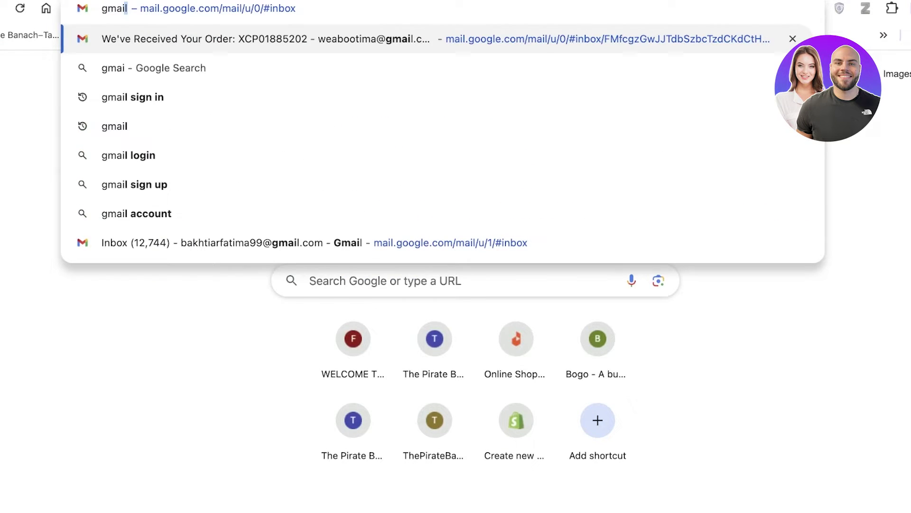
{"action": "key", "text": "Return"}
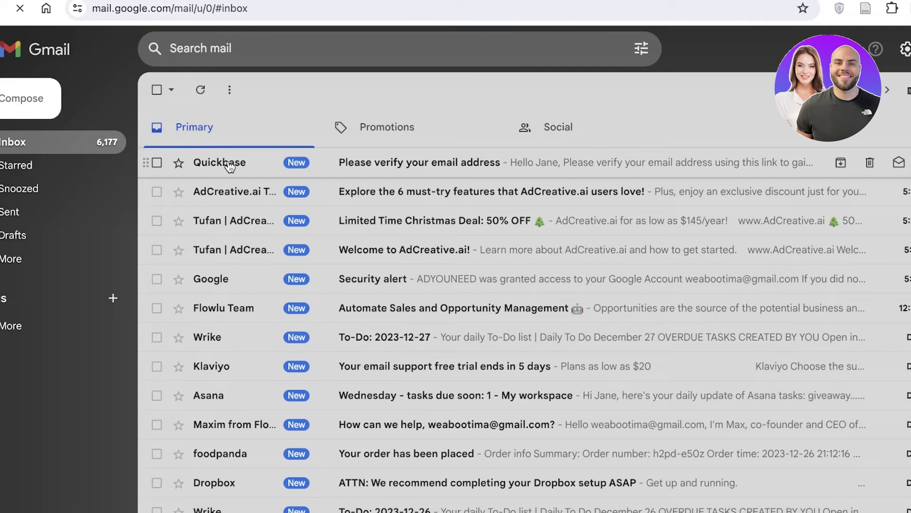
{"action": "left_click", "coordinate": [300, 170]}
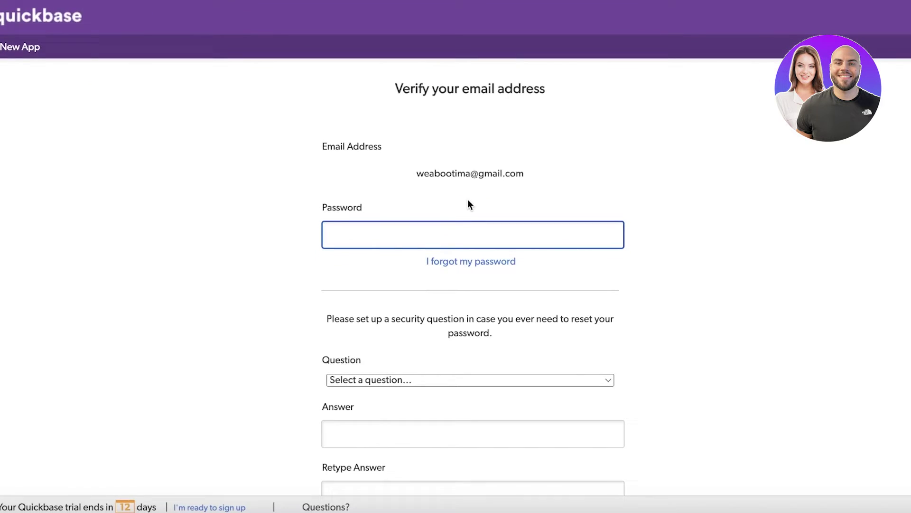
- Verify the account with the password, the childhood best friend question and its answer
{"action": "type", "text": "•••••••••"}
{"action": "scroll", "coordinate": [442, 202], "scroll_direction": "down", "scroll_amount": 4}
{"action": "left_click", "coordinate": [417, 215]}
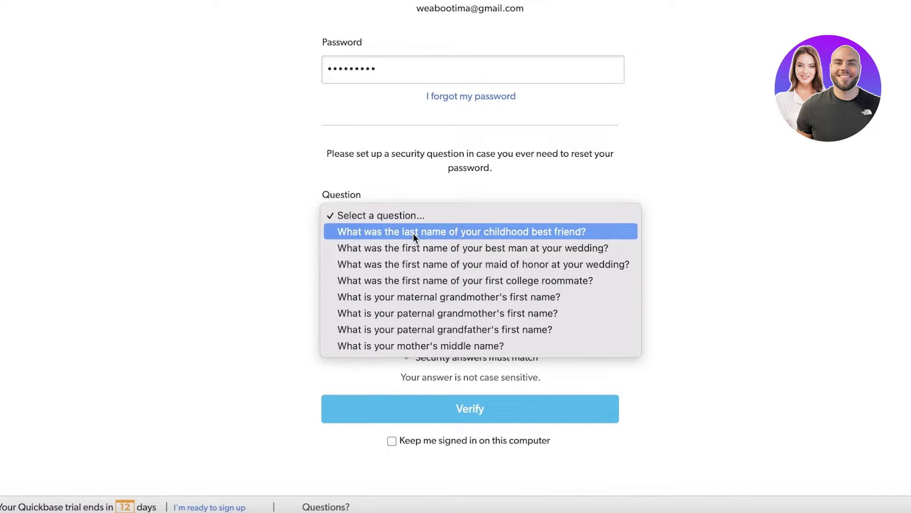
{"action": "left_click", "coordinate": [413, 232]}
{"action": "left_click", "coordinate": [477, 215]}
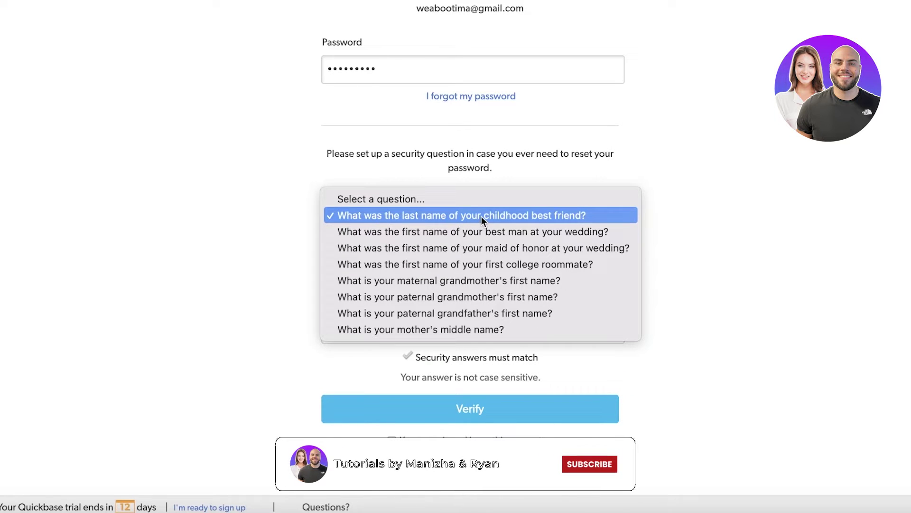
{"action": "left_click", "coordinate": [480, 223]}
{"action": "left_click", "coordinate": [459, 265]}
{"action": "key", "text": "Tab"}
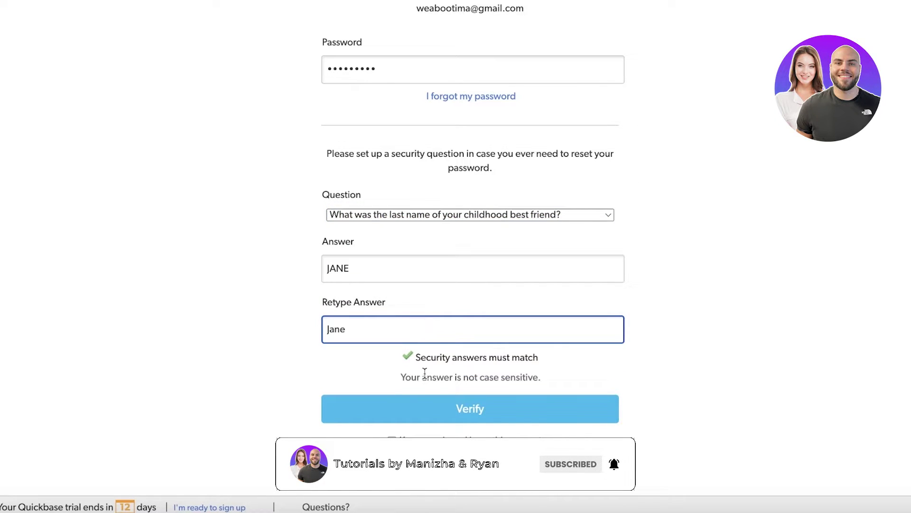
{"action": "left_click", "coordinate": [417, 407]}
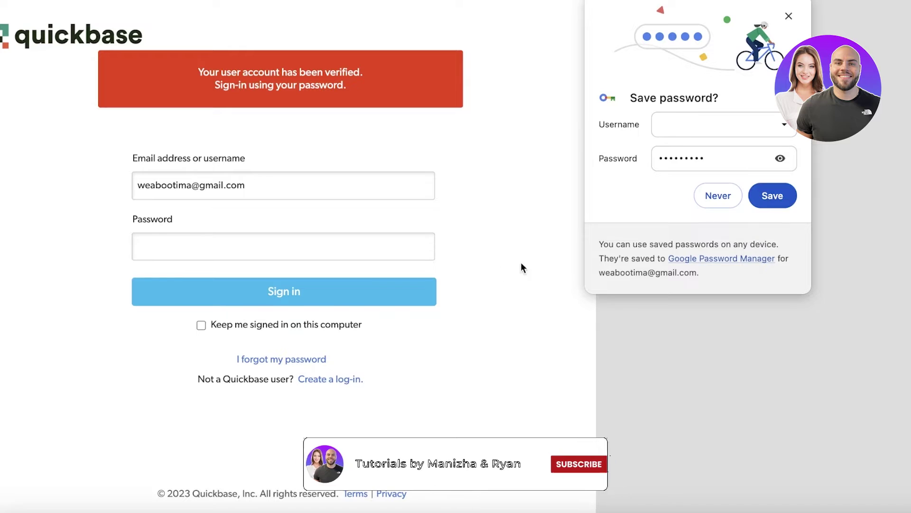
- Sign back in to Quickbase with the account password
{"action": "left_click", "coordinate": [722, 196]}
{"action": "type", "text": "a"}
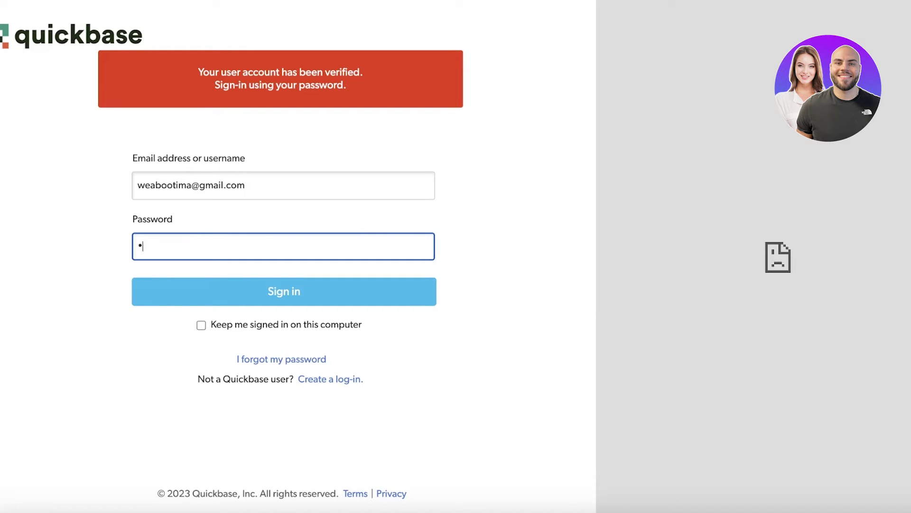
{"action": "key", "text": "Return"}
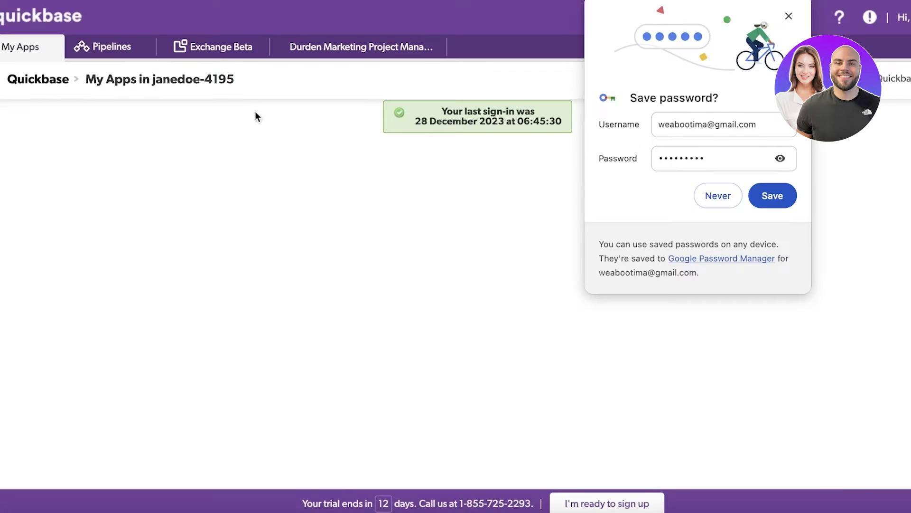
- Open the Durden Marketing Project Management app's user management page
{"action": "left_click", "coordinate": [718, 195]}
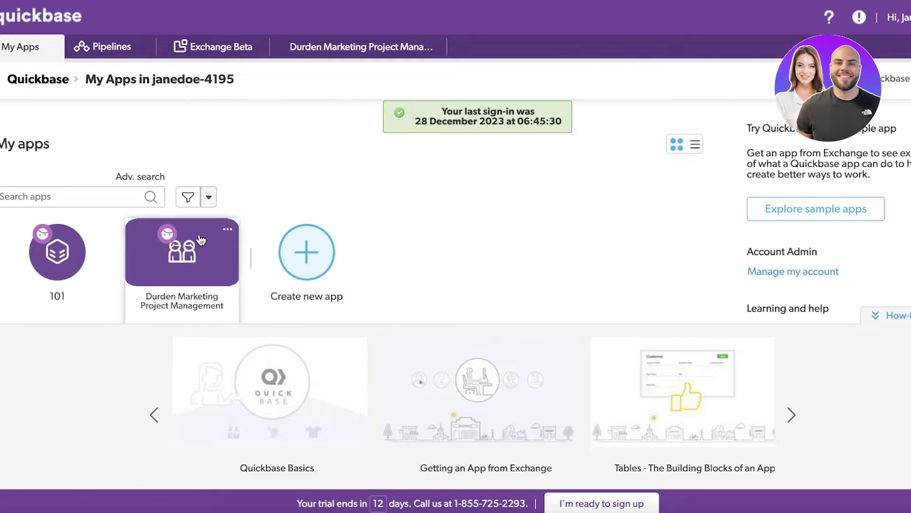
{"action": "left_click", "coordinate": [182, 251]}
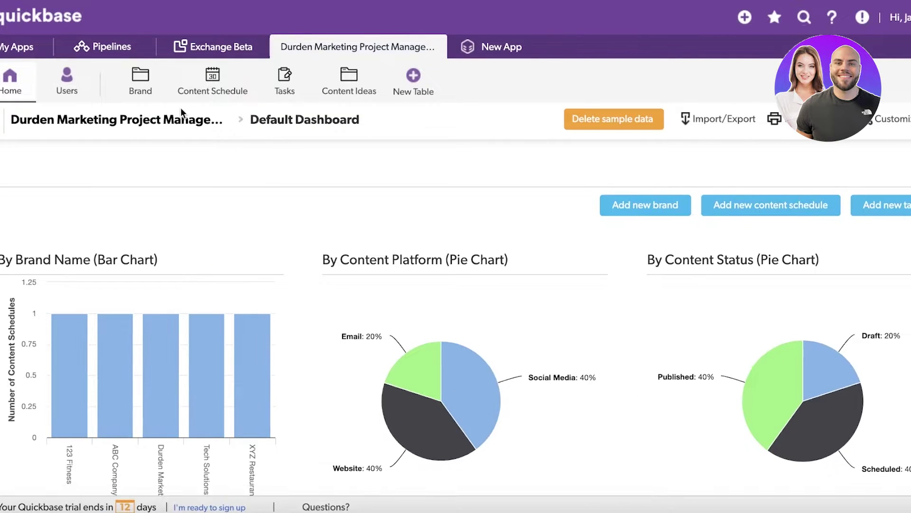
{"action": "left_click", "coordinate": [87, 84]}
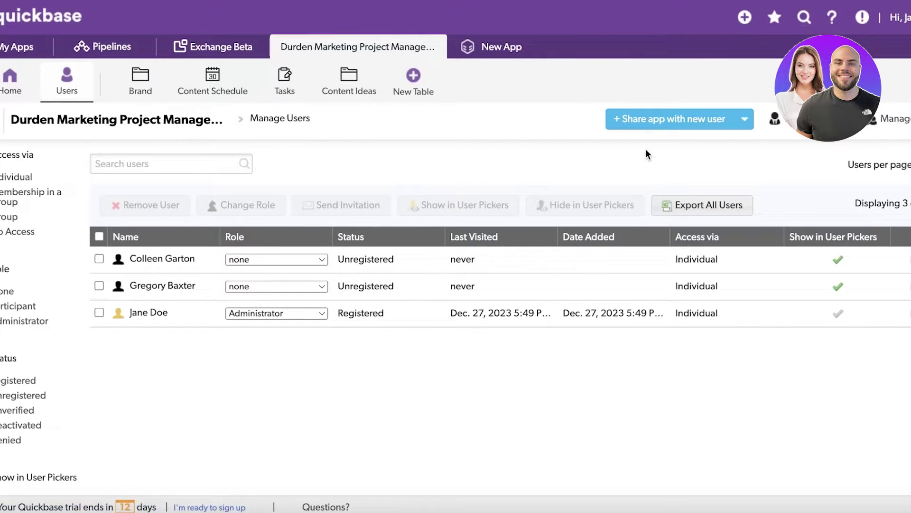
- Review the roles offered when sharing the app with a new user, then cancel
{"action": "left_click", "coordinate": [743, 123]}
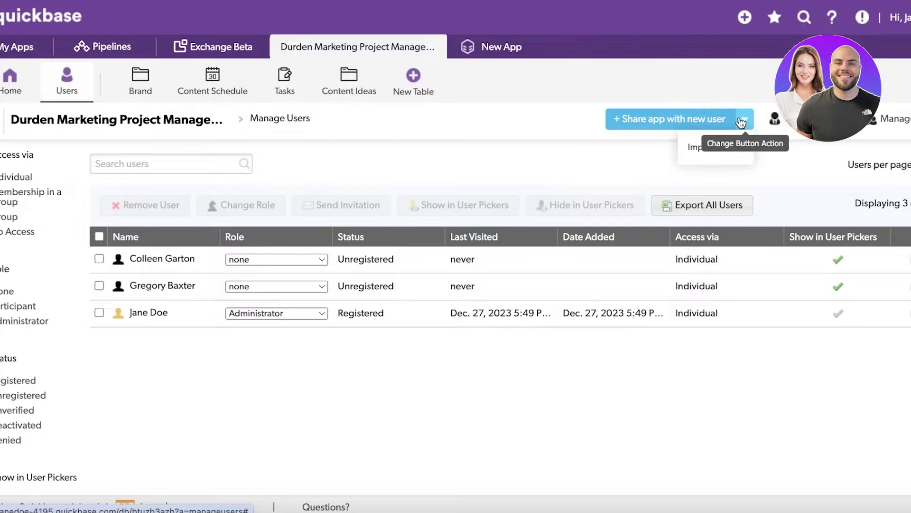
{"action": "left_click", "coordinate": [674, 119]}
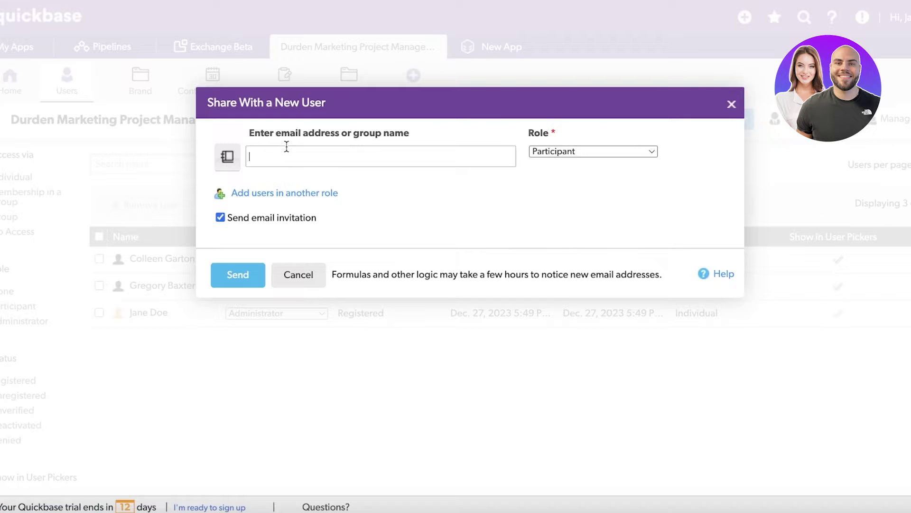
{"action": "left_click", "coordinate": [582, 152]}
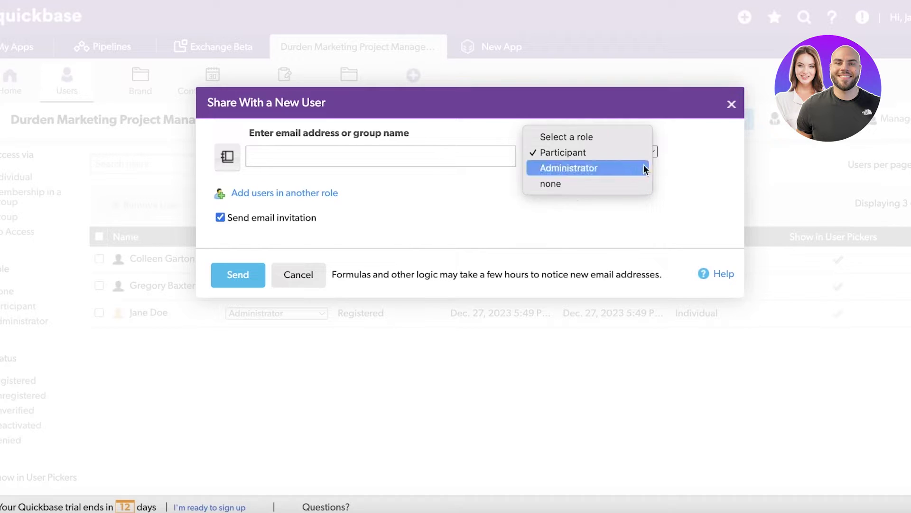
{"action": "left_click", "coordinate": [731, 104]}
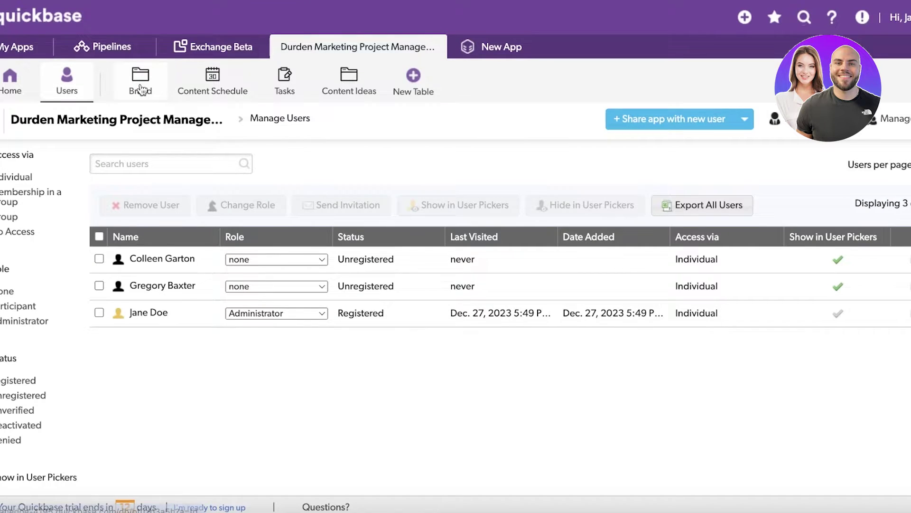
- Browse the Brand table's reports and settings overview of fields, reports and relationships
{"action": "left_click", "coordinate": [141, 89]}
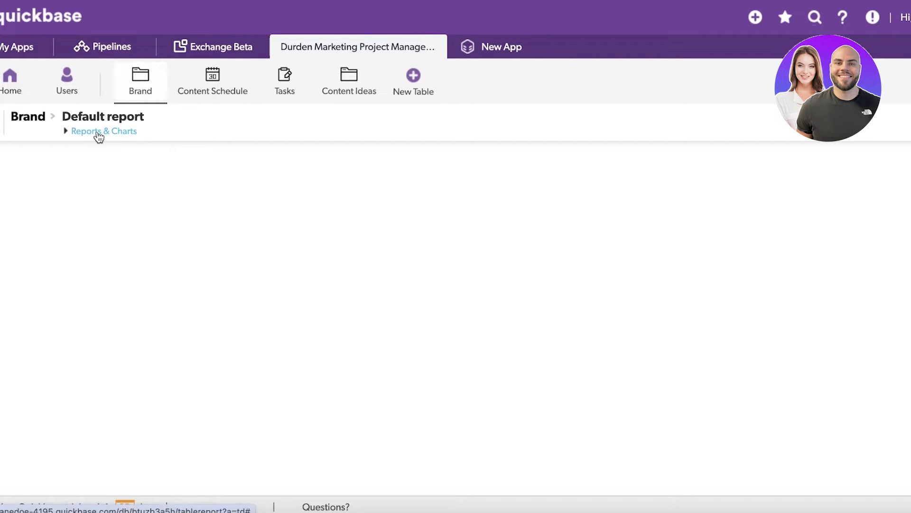
{"action": "left_click", "coordinate": [97, 132]}
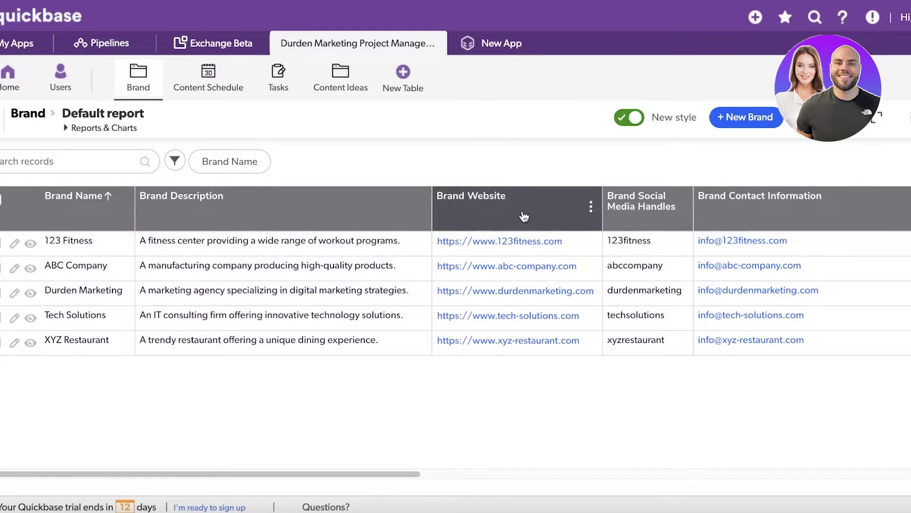
{"action": "left_click", "coordinate": [906, 118]}
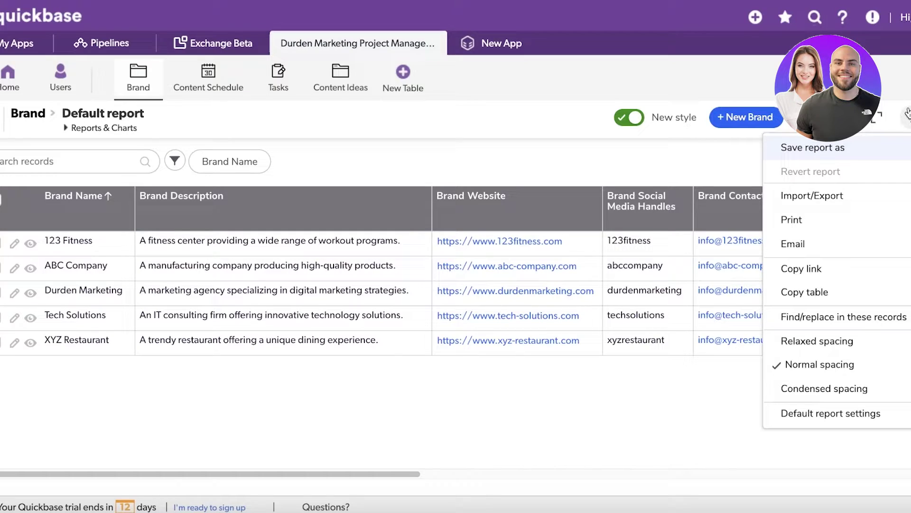
{"action": "left_click", "coordinate": [99, 112]}
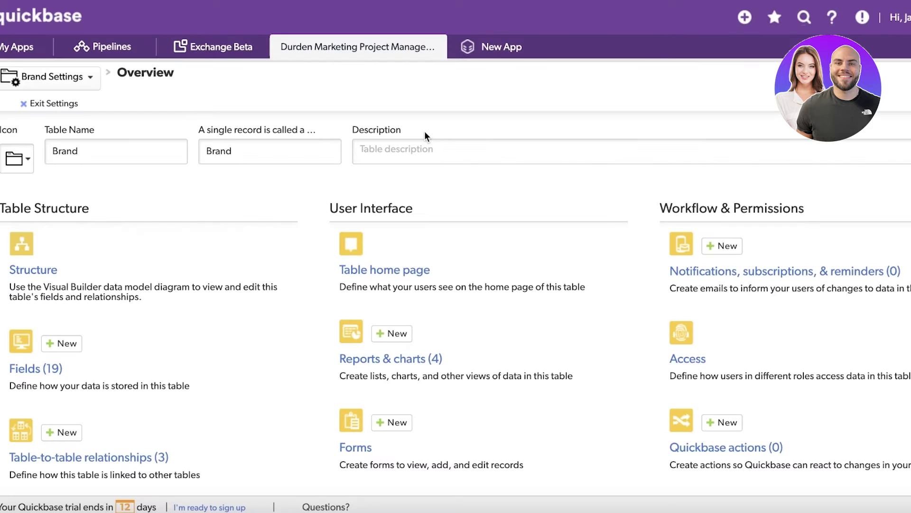
{"action": "scroll", "coordinate": [424, 133], "scroll_direction": "down", "scroll_amount": 2}
{"action": "scroll", "coordinate": [368, 155], "scroll_direction": "up", "scroll_amount": 2}
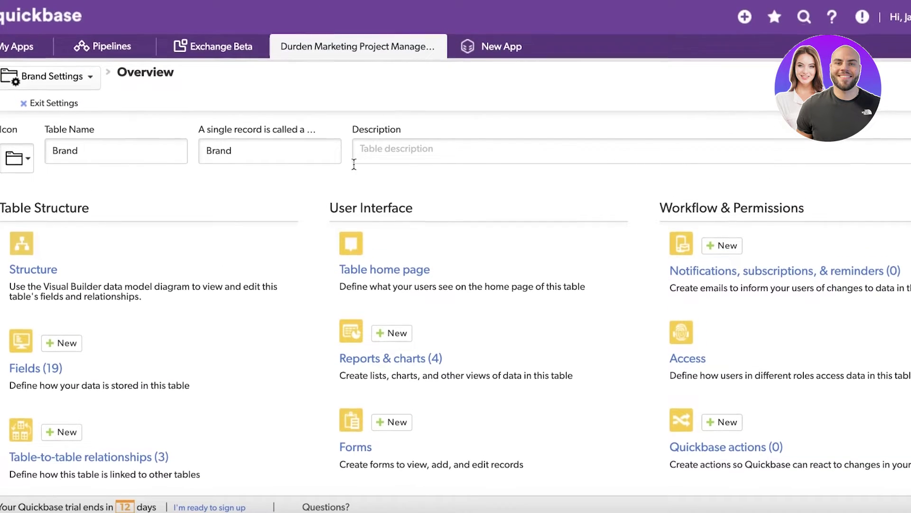
{"action": "scroll", "coordinate": [103, 178], "scroll_direction": "down", "scroll_amount": 2}
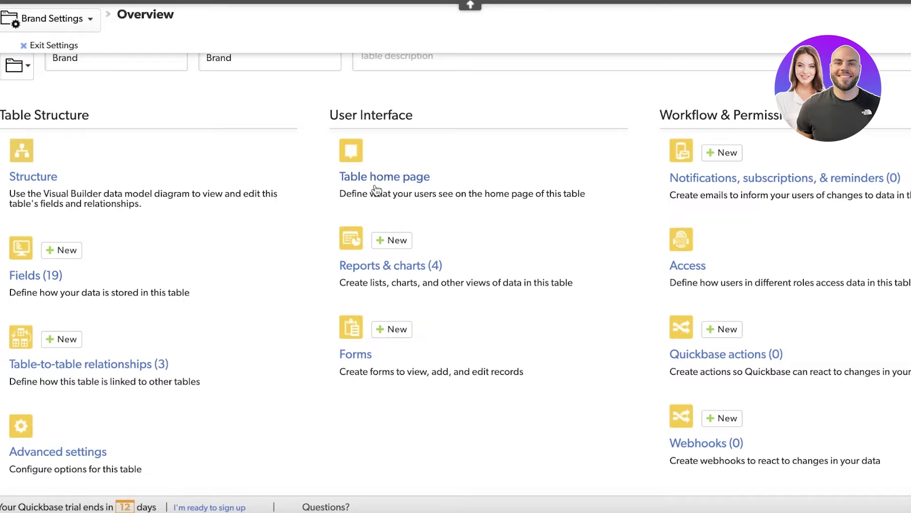
{"action": "scroll", "coordinate": [284, 164], "scroll_direction": "up", "scroll_amount": 2}
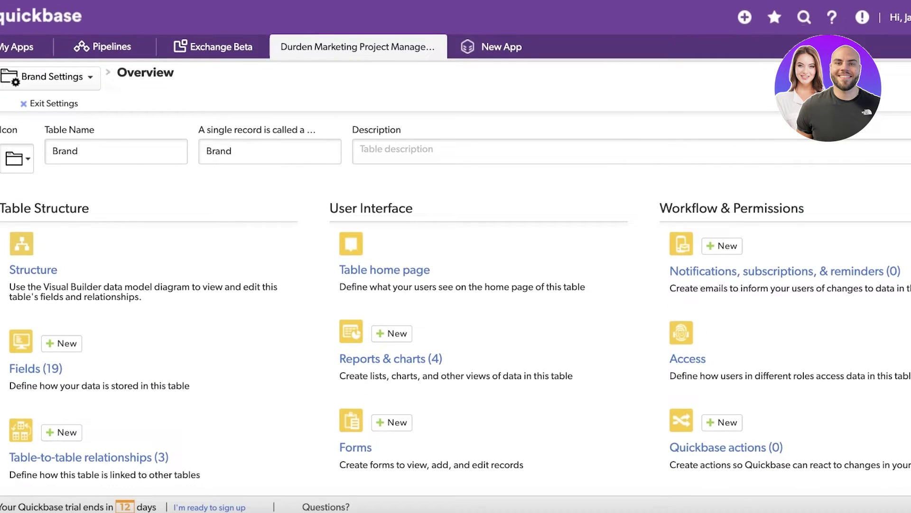
- Leave Brand settings, cancel a new brand record, and return to the Durden Marketing dashboard
{"action": "left_click", "coordinate": [27, 103]}
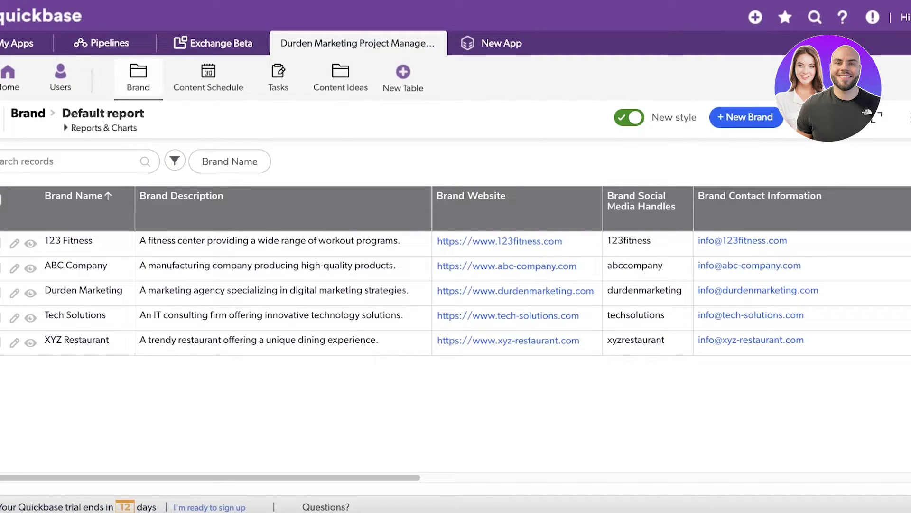
{"action": "left_click", "coordinate": [759, 122]}
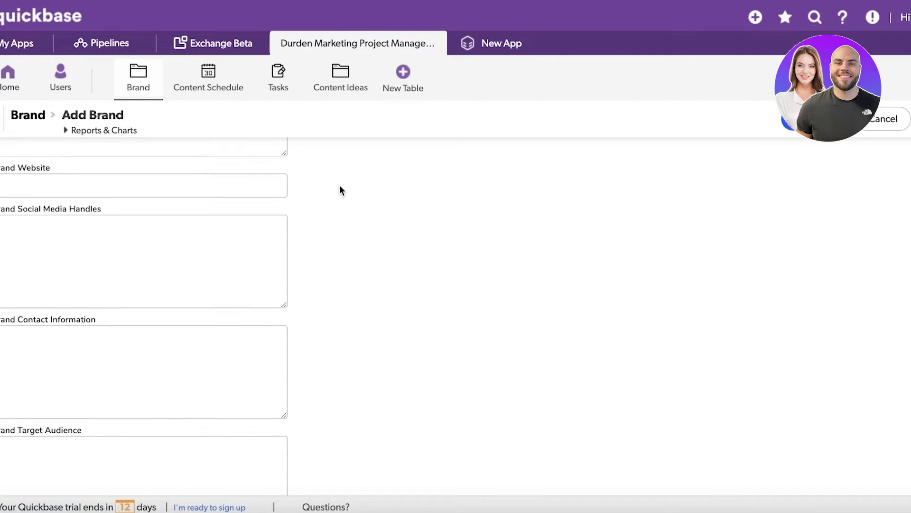
{"action": "left_click", "coordinate": [884, 119]}
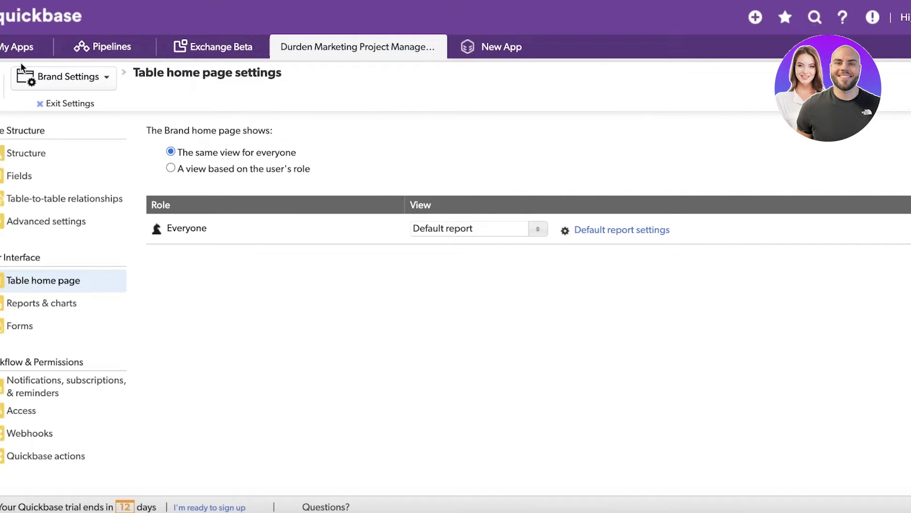
{"action": "left_click", "coordinate": [71, 77]}
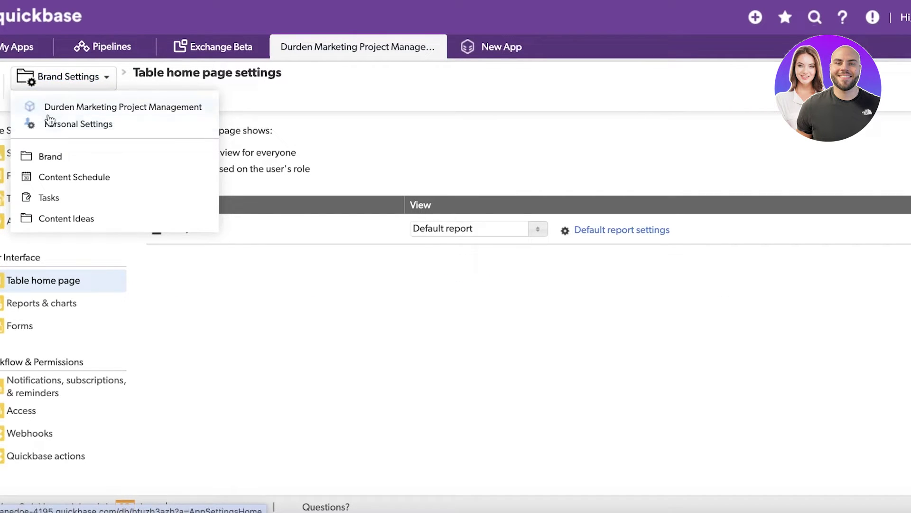
{"action": "left_click", "coordinate": [30, 81]}
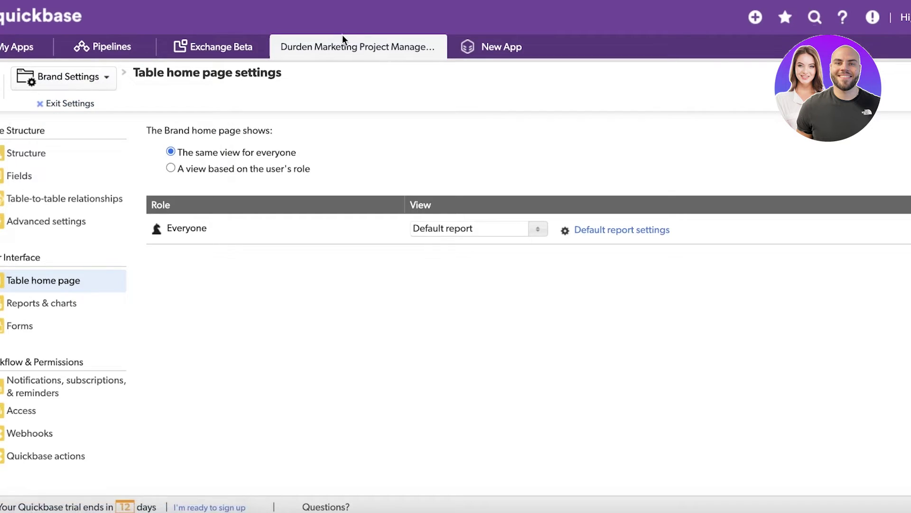
{"action": "left_click", "coordinate": [279, 42]}
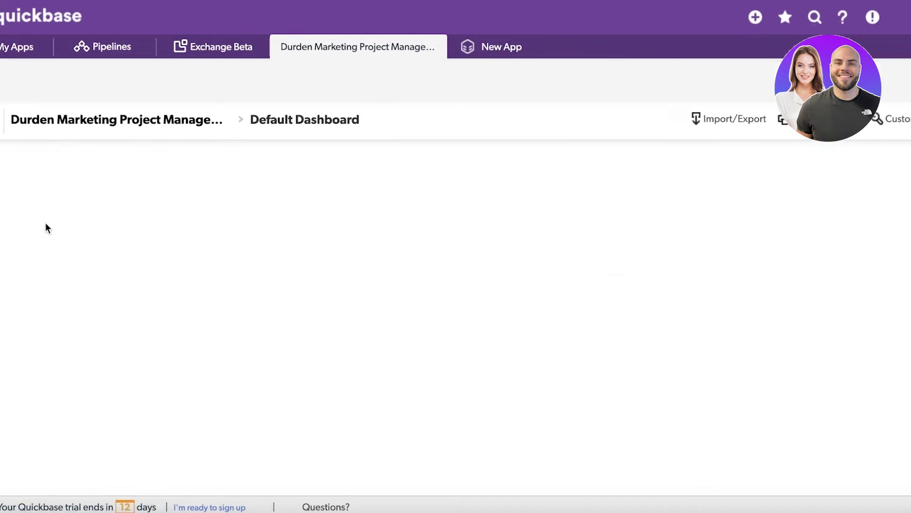
- Review the Tasks table's report and open a new task form
{"action": "left_click", "coordinate": [285, 88]}
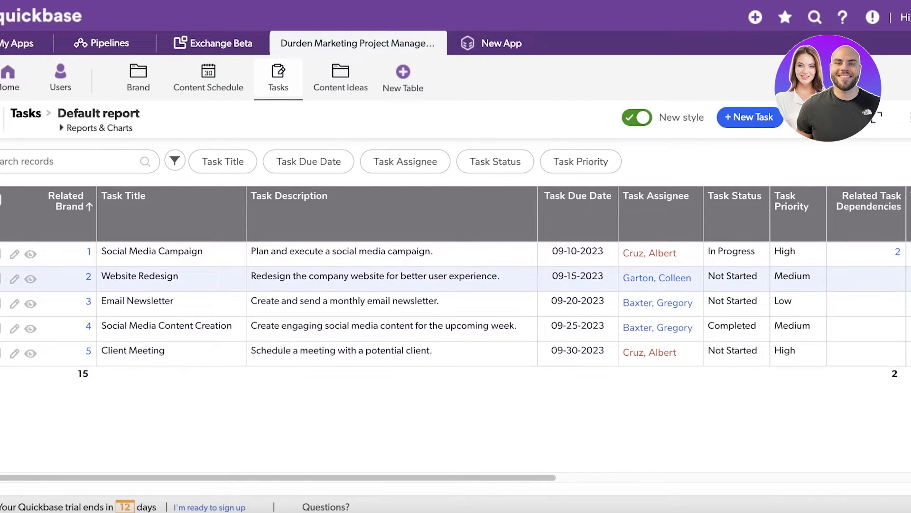
{"action": "left_click_drag", "start_coordinate": [541, 477], "coordinate": [910, 460]}
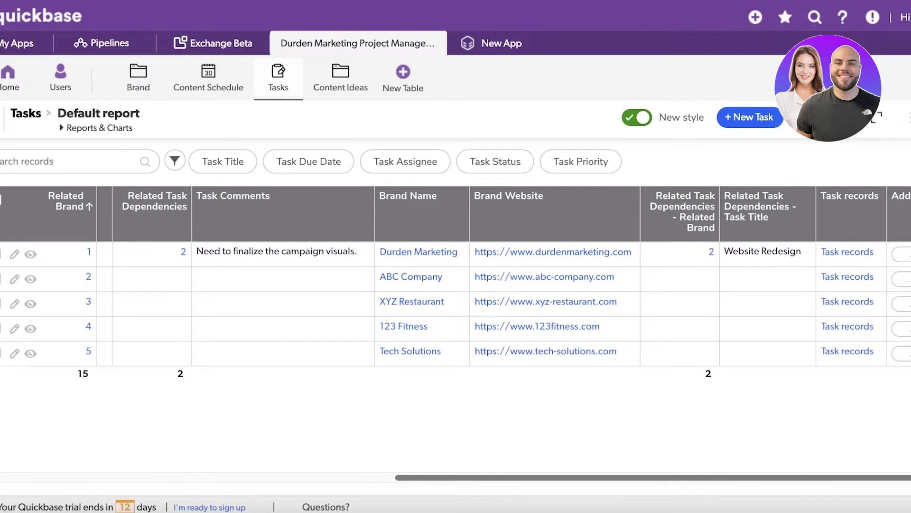
{"action": "left_click_drag", "start_coordinate": [712, 477], "coordinate": [631, 477]}
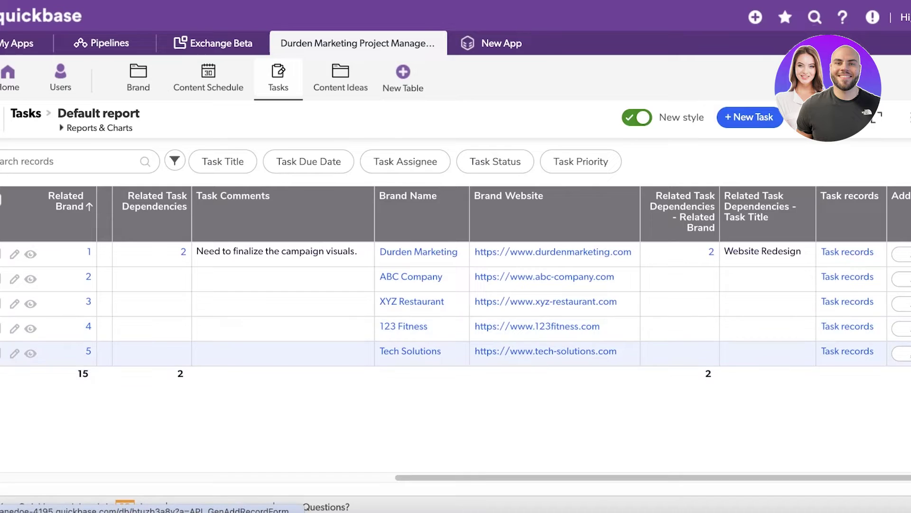
{"action": "left_click", "coordinate": [878, 351]}
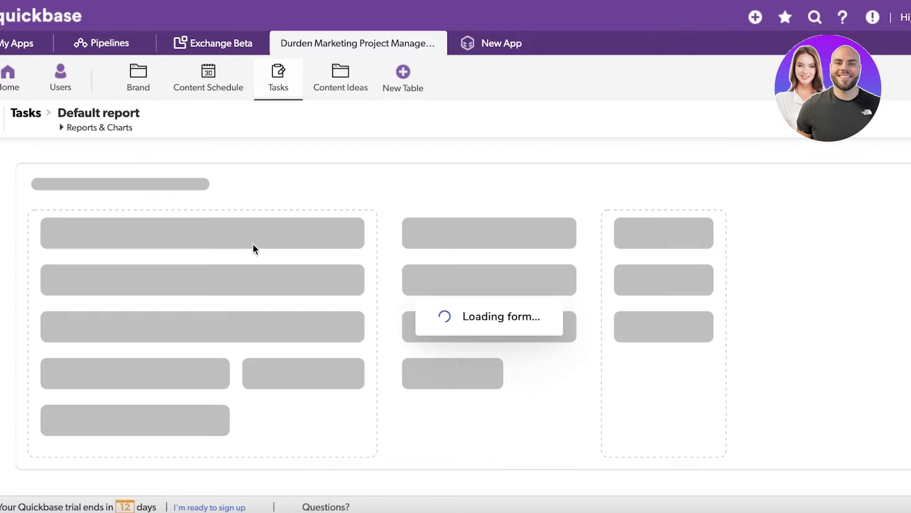
- Switch to the Content Ideas table, discarding the unsaved task form
{"action": "left_click", "coordinate": [333, 80]}
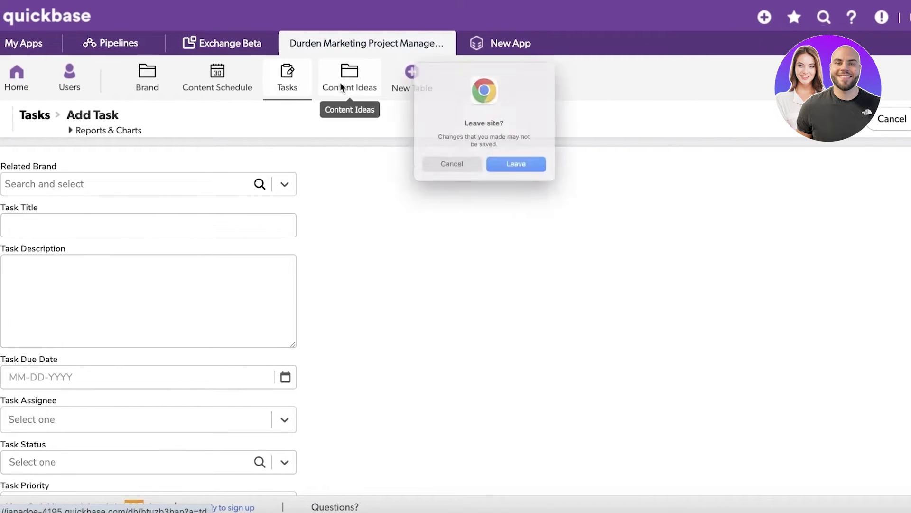
{"action": "left_click", "coordinate": [442, 180]}
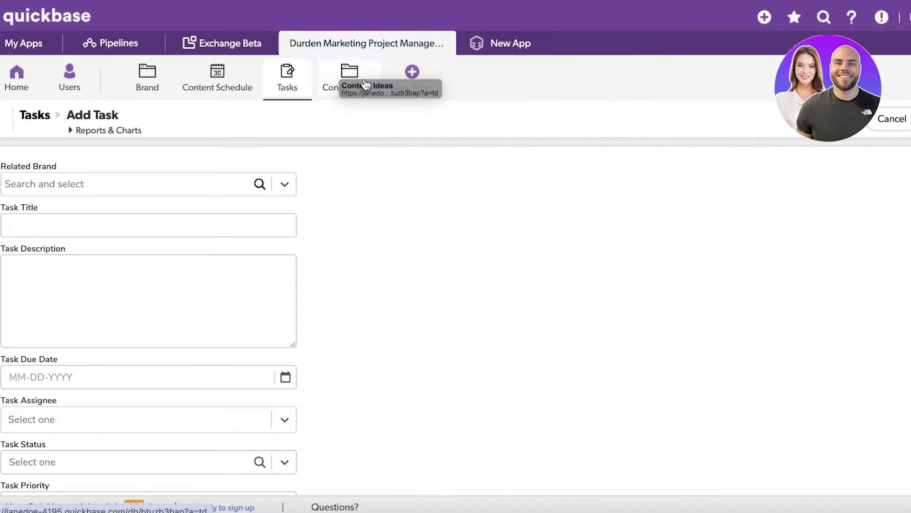
{"action": "left_click", "coordinate": [347, 75]}
{"action": "left_click", "coordinate": [529, 179]}
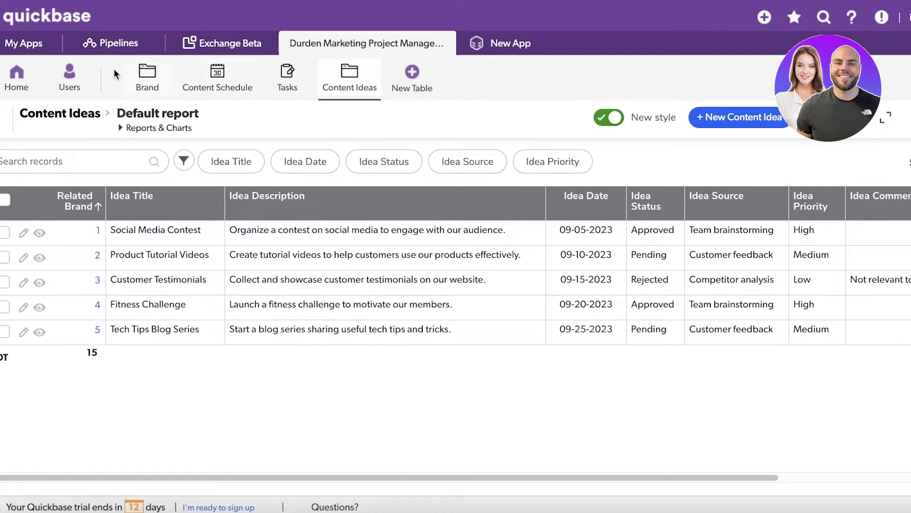
- Delete all the app's sample data from the dashboard
{"action": "left_click", "coordinate": [18, 71]}
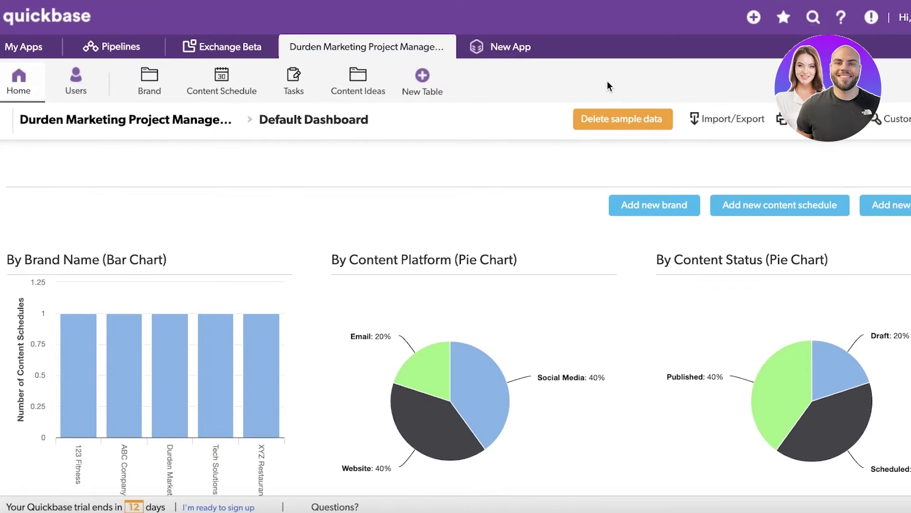
{"action": "left_click", "coordinate": [612, 119]}
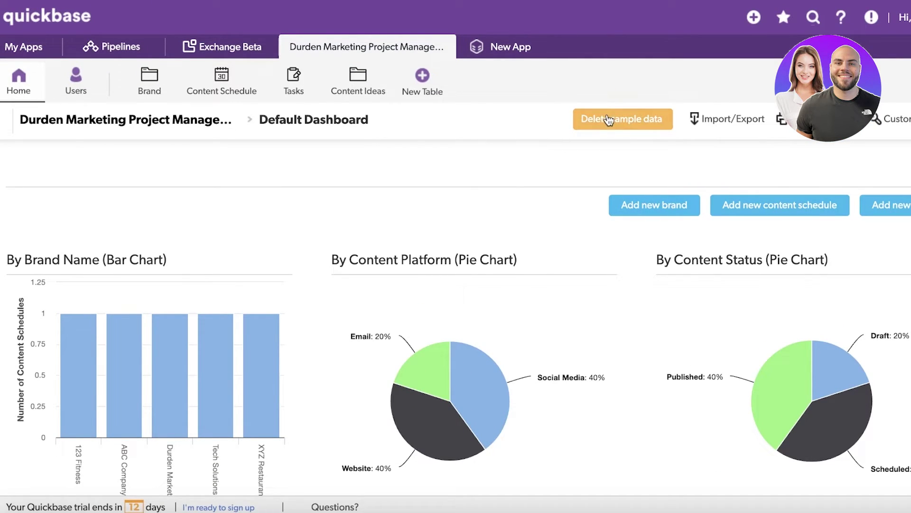
{"action": "left_click", "coordinate": [621, 118]}
{"action": "left_click", "coordinate": [450, 282]}
{"action": "scroll", "coordinate": [513, 137], "scroll_direction": "down", "scroll_amount": 5}
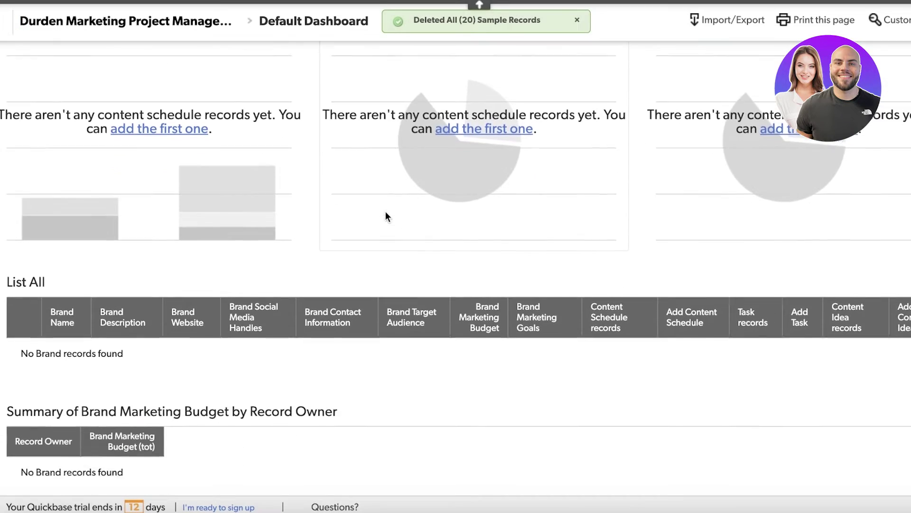
{"action": "scroll", "coordinate": [386, 215], "scroll_direction": "up", "scroll_amount": 5}
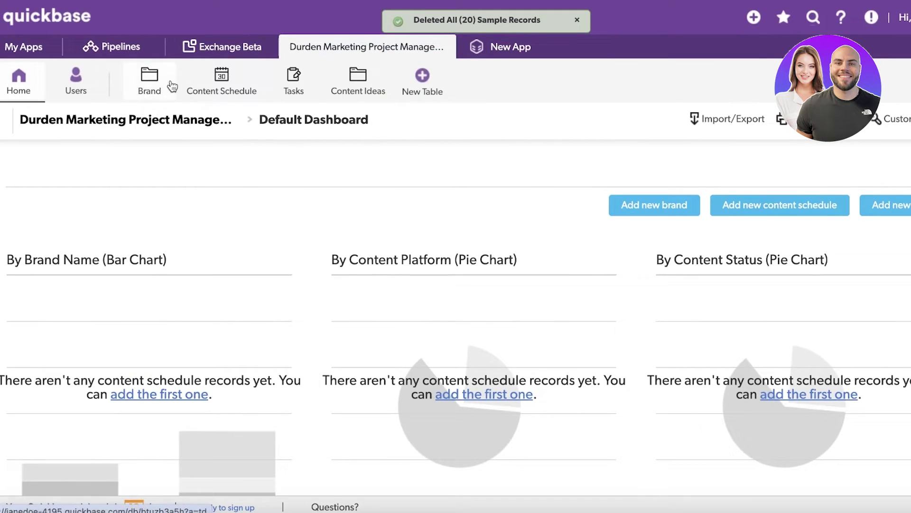
- Check the empty Brand table, then create a new app from scratch instead of the AI builder
{"action": "left_click", "coordinate": [170, 86]}
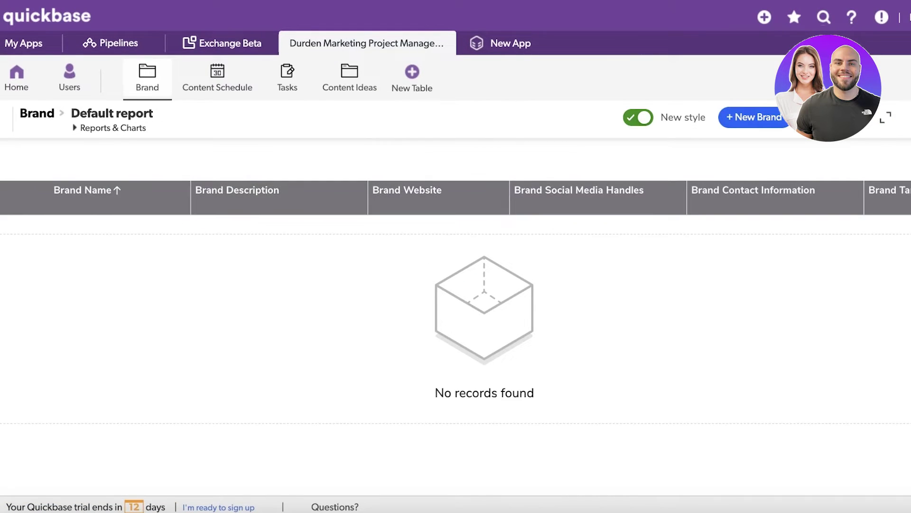
{"action": "left_click", "coordinate": [753, 116]}
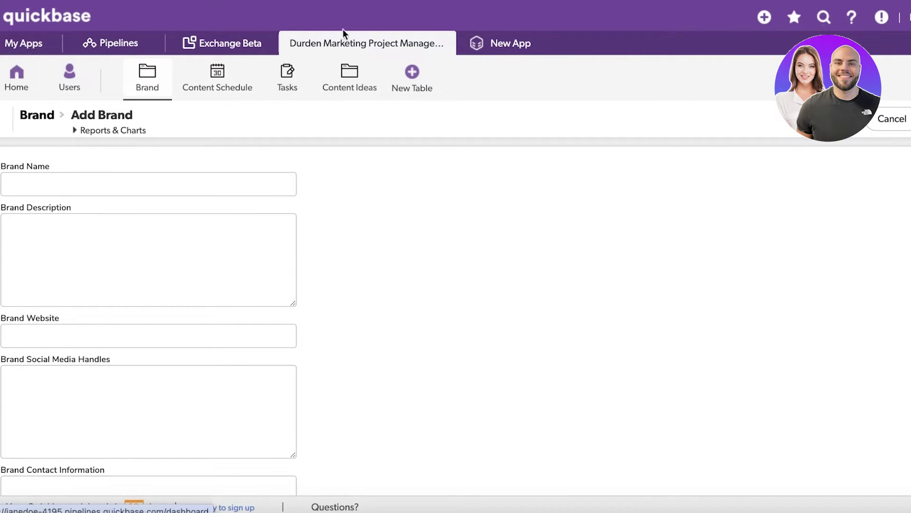
{"action": "left_click", "coordinate": [327, 244]}
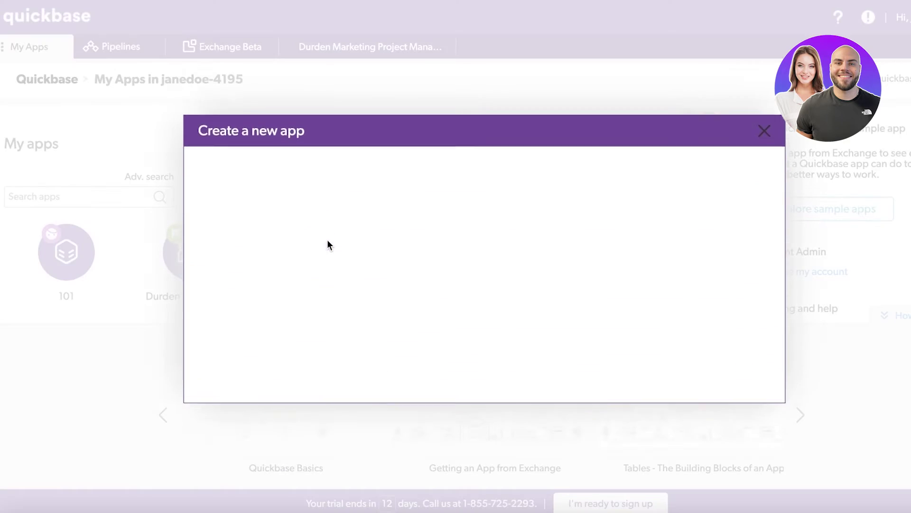
{"action": "left_click", "coordinate": [269, 265]}
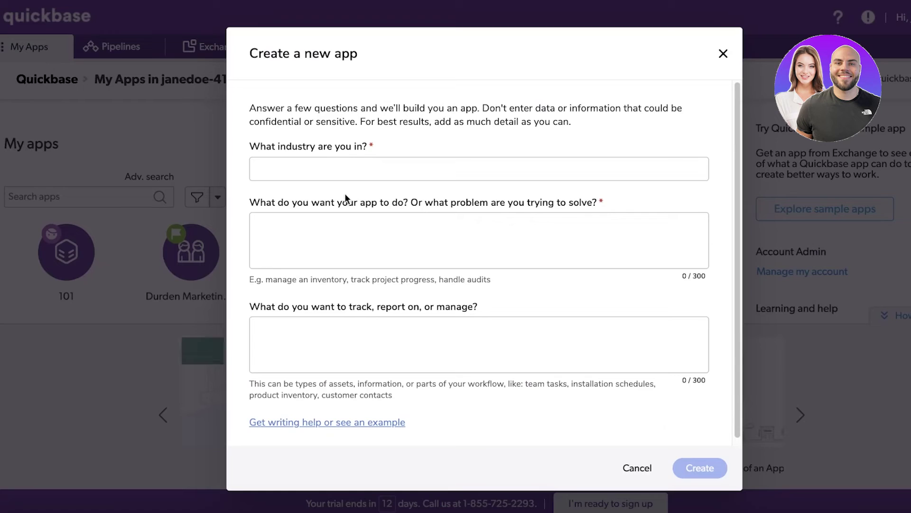
{"action": "left_click", "coordinate": [735, 54]}
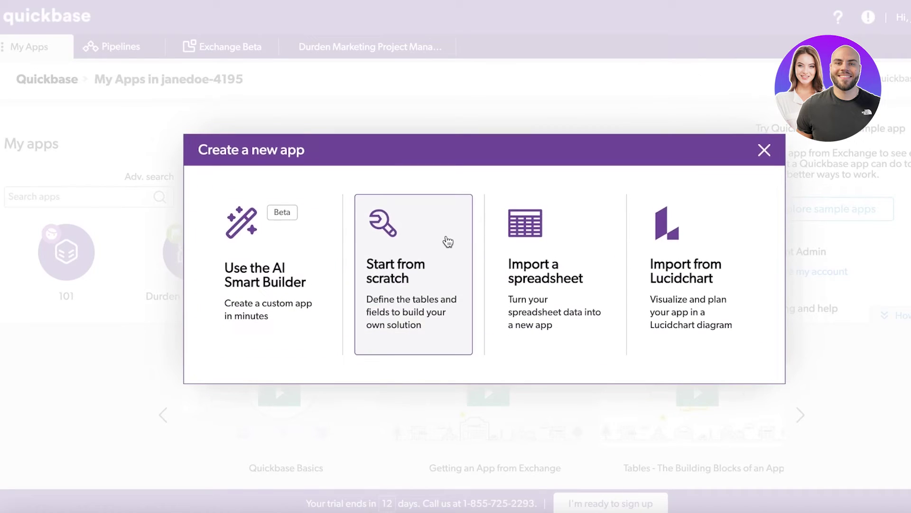
{"action": "left_click", "coordinate": [454, 231]}
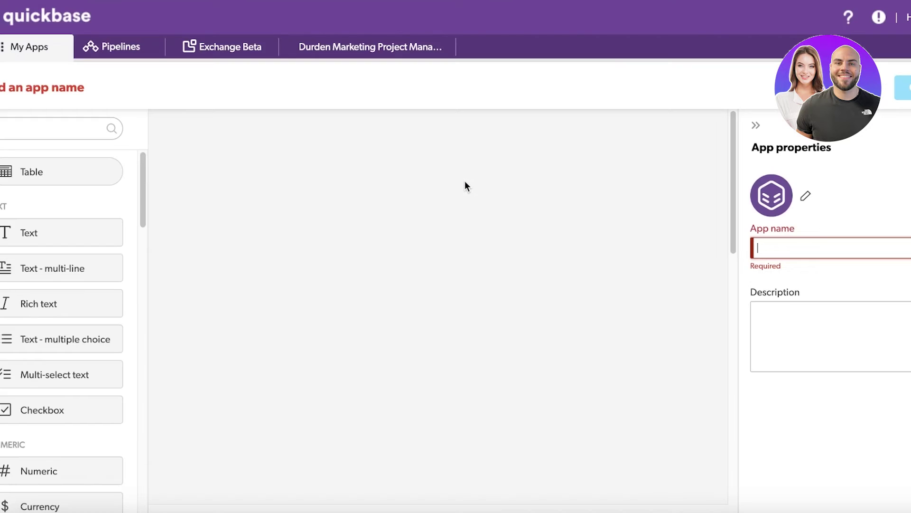
- Enter 'Time Management' as the new app's name
{"action": "left_click", "coordinate": [78, 131]}
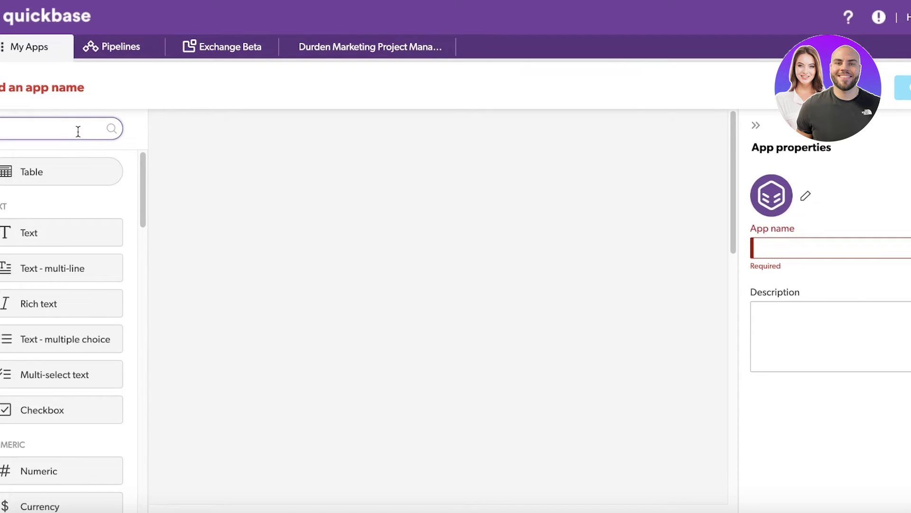
{"action": "left_click", "coordinate": [855, 246]}
{"action": "type", "text": "T"}
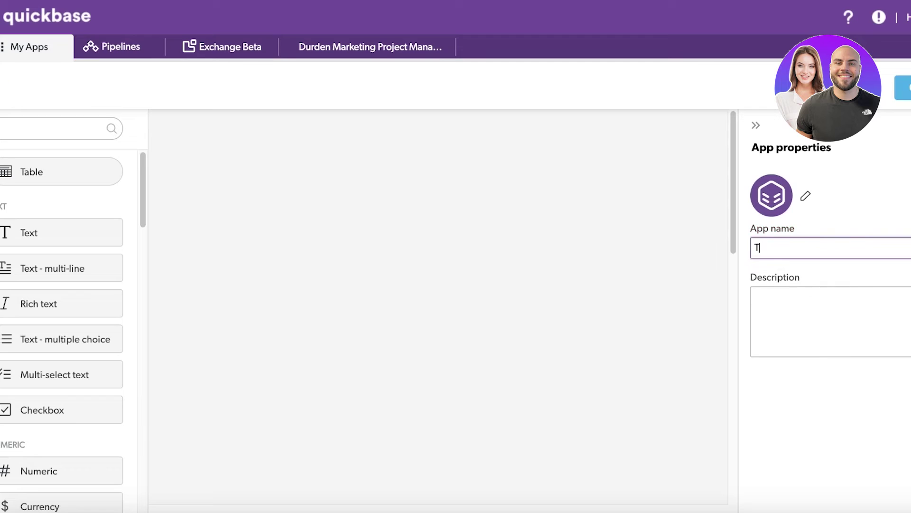
{"action": "type", "text": "ime Management"}
{"action": "left_click", "coordinate": [837, 304]}
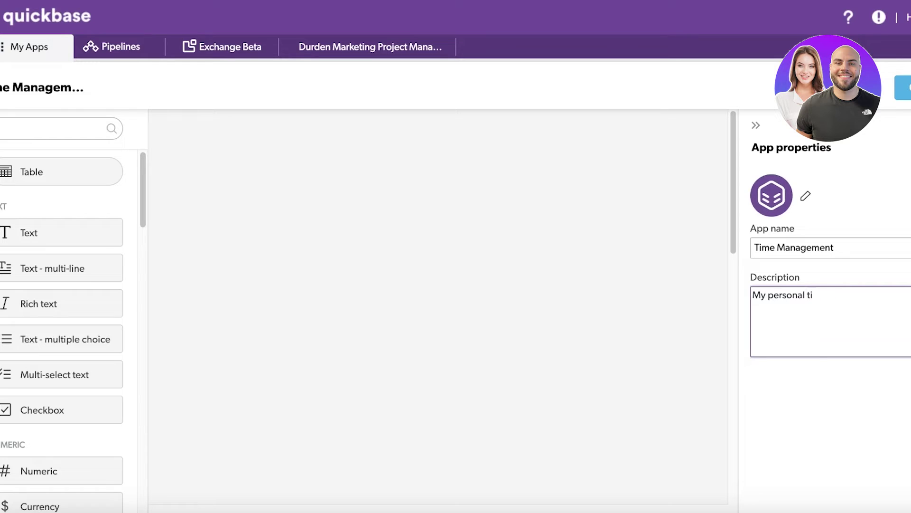
- Describe the app as 'My personal time management' and place a new table on the canvas
{"action": "type", "text": "My personal time management"}
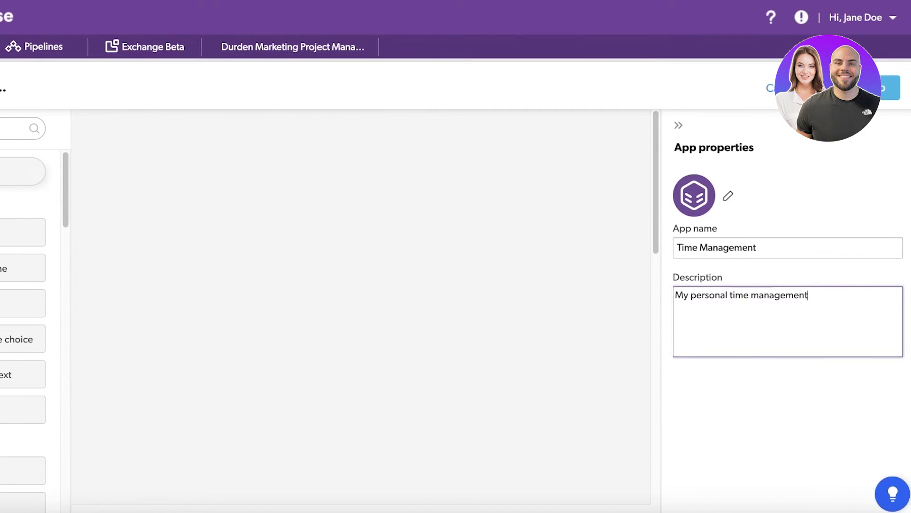
{"action": "left_click_drag", "start_coordinate": [63, 180], "coordinate": [149, 194]}
{"action": "left_click_drag", "start_coordinate": [72, 196], "coordinate": [327, 227]}
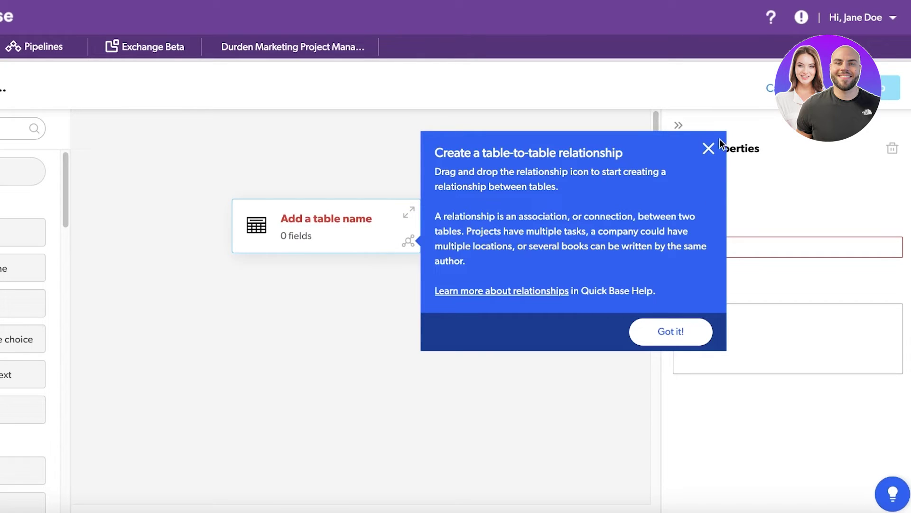
{"action": "left_click", "coordinate": [709, 148]}
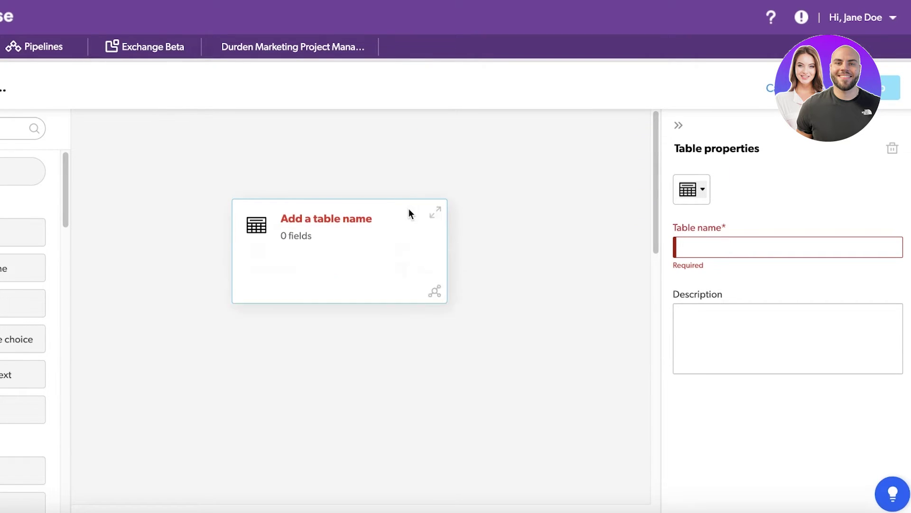
- Name the new table Tasks
{"action": "left_click", "coordinate": [409, 212]}
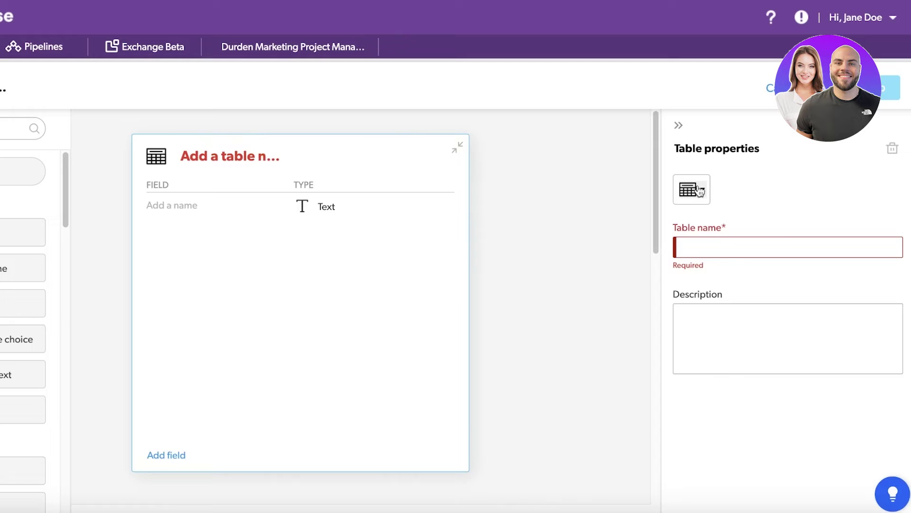
{"action": "left_click", "coordinate": [700, 191]}
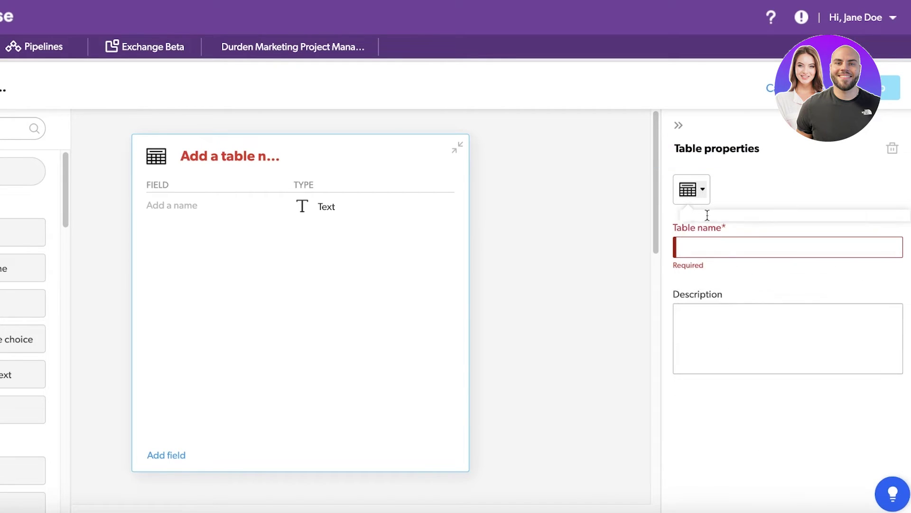
{"action": "left_click", "coordinate": [719, 244]}
{"action": "type", "text": "A"}
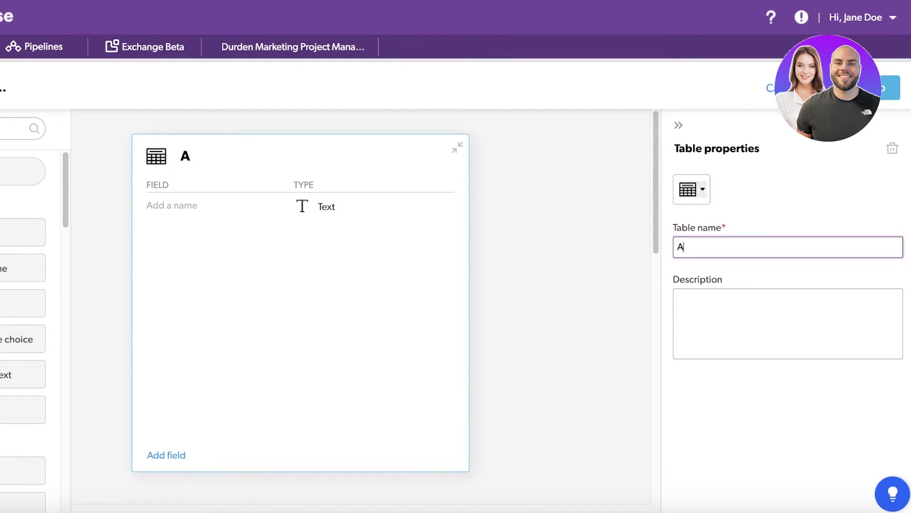
{"action": "key", "text": "BackSpace"}
{"action": "type", "text": "Tasks"}
{"action": "left_click", "coordinate": [211, 180]}
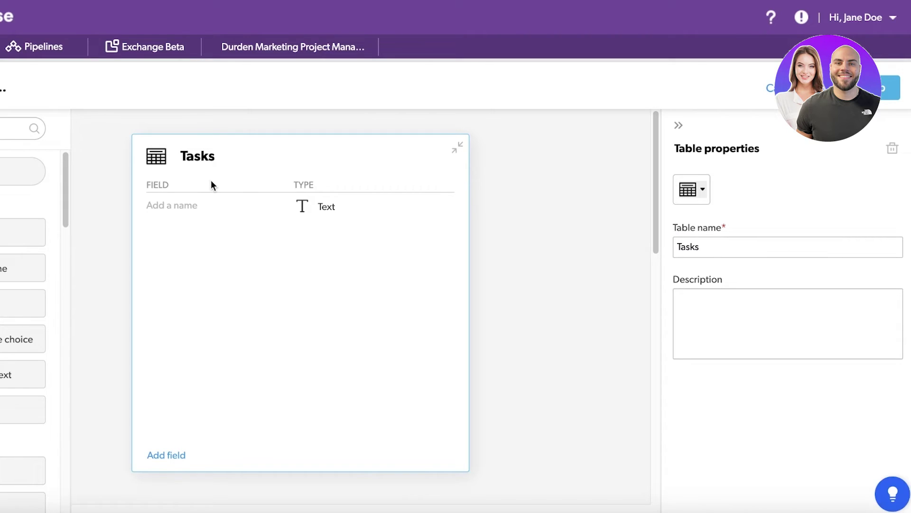
- Add a 'Taks' field of type Text - multi-line to the Tasks table
{"action": "left_click", "coordinate": [174, 205]}
{"action": "type", "text": "Taks"}
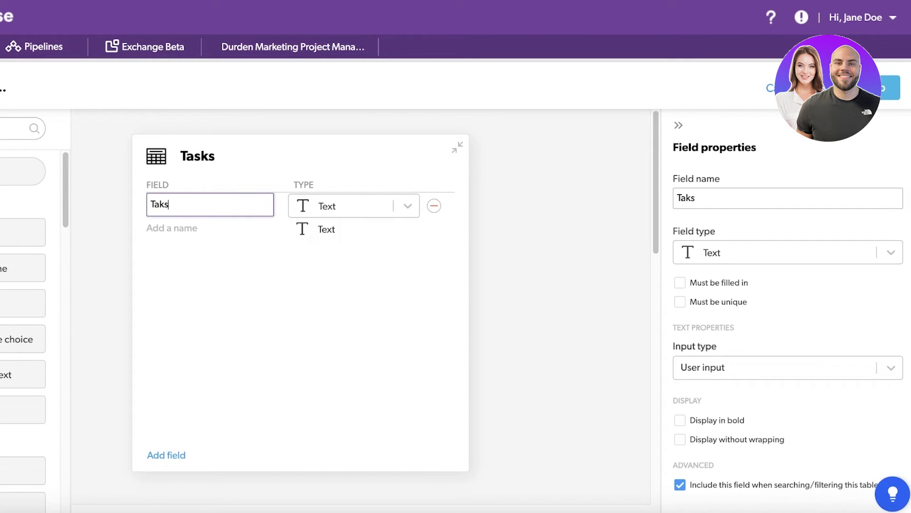
{"action": "left_click", "coordinate": [347, 205]}
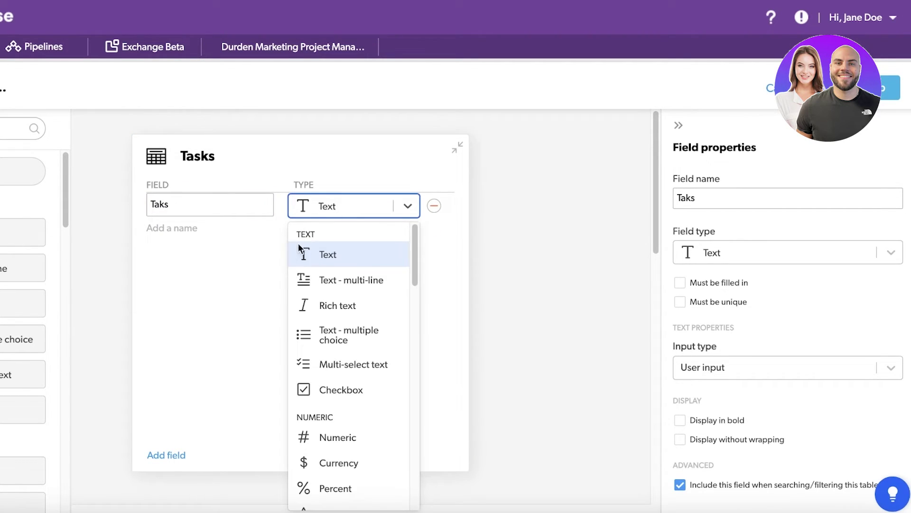
{"action": "left_click", "coordinate": [307, 252]}
{"action": "left_click", "coordinate": [311, 214]}
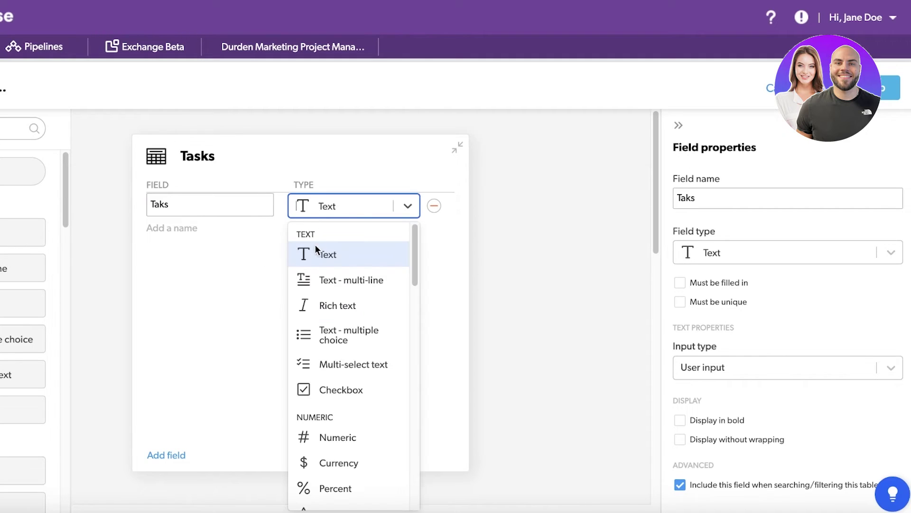
{"action": "left_click", "coordinate": [315, 280]}
{"action": "left_click", "coordinate": [346, 209]}
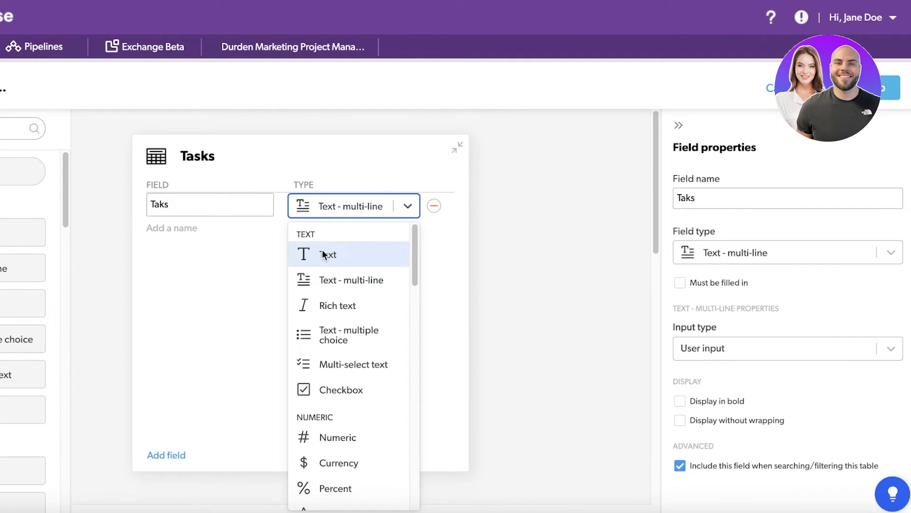
{"action": "left_click", "coordinate": [197, 234]}
- Add a second field 'Time' keeping its type as plain Text
{"action": "left_click", "coordinate": [195, 232]}
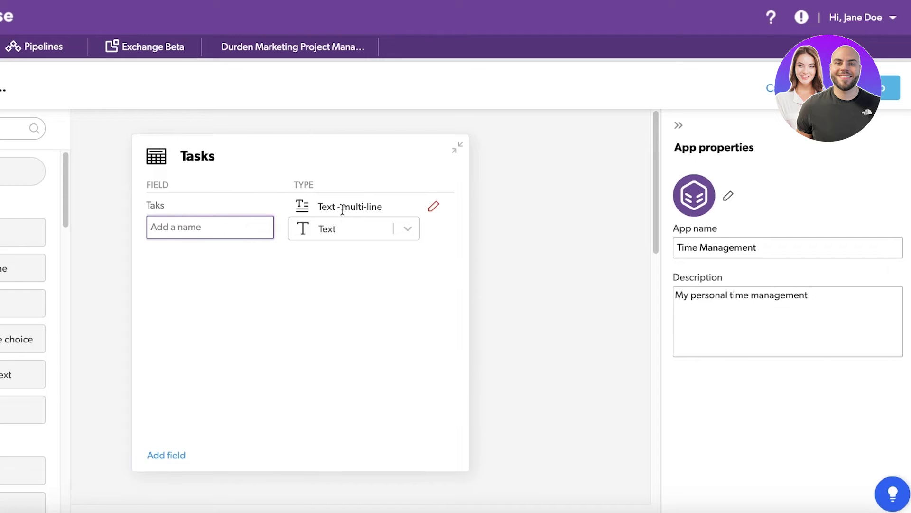
{"action": "type", "text": "A"}
{"action": "key", "text": "BackSpace"}
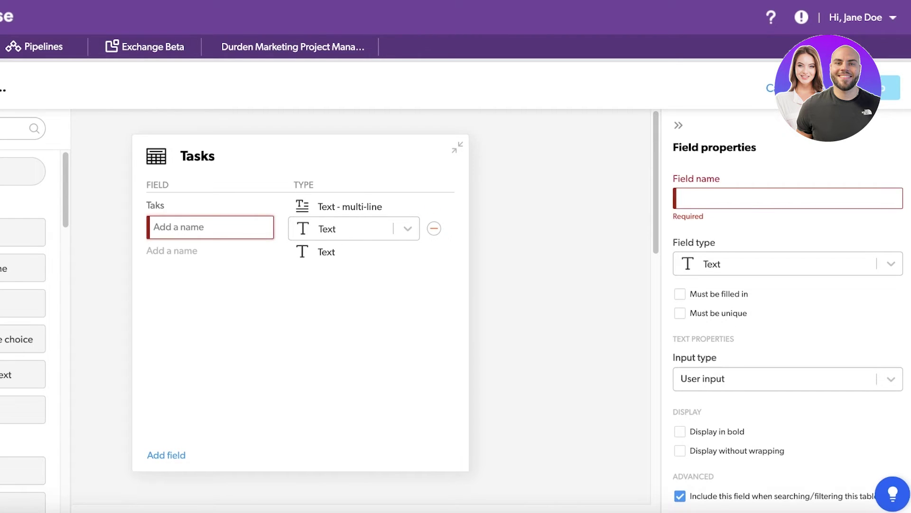
{"action": "type", "text": "D"}
{"action": "key", "text": "BackSpace"}
{"action": "type", "text": "Time"}
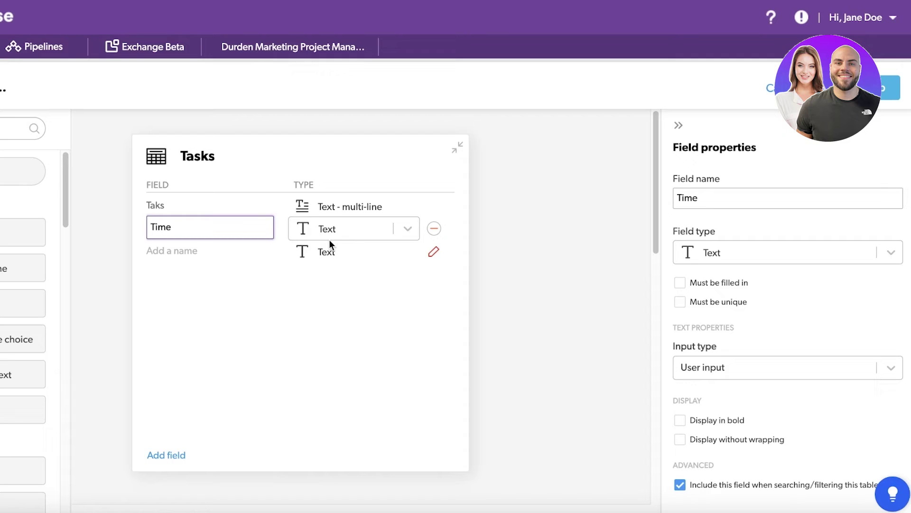
{"action": "left_click", "coordinate": [407, 229]}
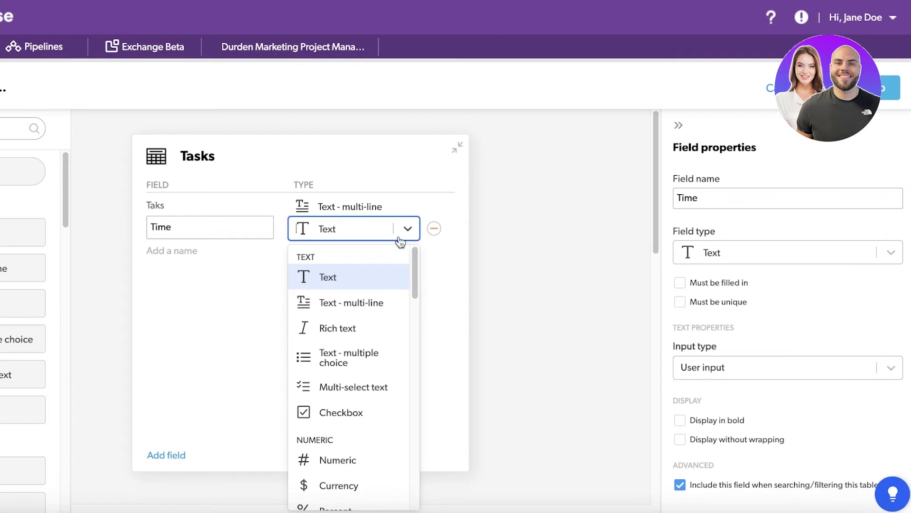
{"action": "scroll", "coordinate": [364, 338], "scroll_direction": "down", "scroll_amount": 5}
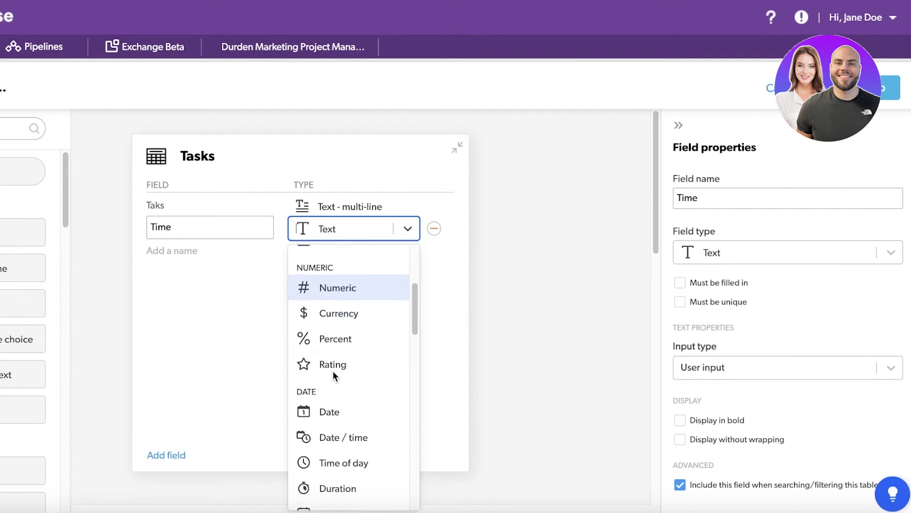
{"action": "scroll", "coordinate": [334, 370], "scroll_direction": "up", "scroll_amount": 5}
{"action": "scroll", "coordinate": [350, 332], "scroll_direction": "down", "scroll_amount": 5}
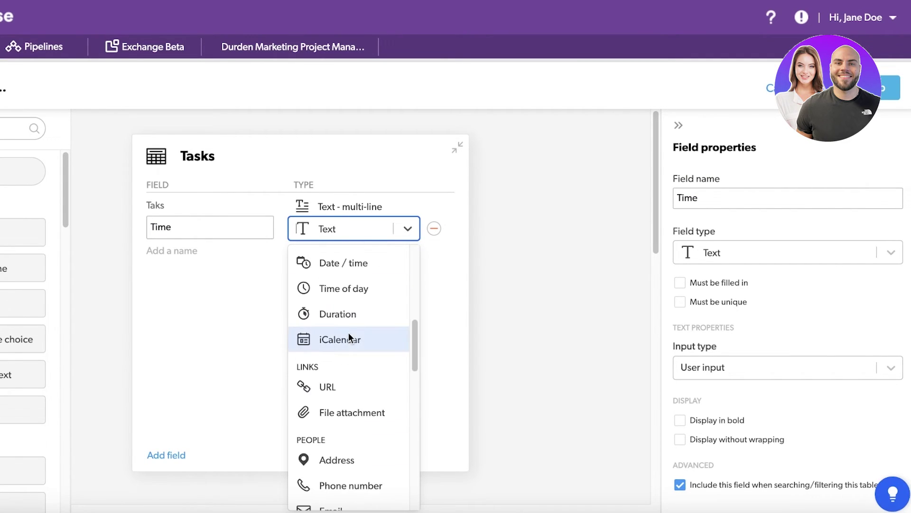
{"action": "scroll", "coordinate": [345, 344], "scroll_direction": "down", "scroll_amount": 3}
{"action": "scroll", "coordinate": [344, 348], "scroll_direction": "down", "scroll_amount": 3}
{"action": "scroll", "coordinate": [346, 349], "scroll_direction": "up", "scroll_amount": 10}
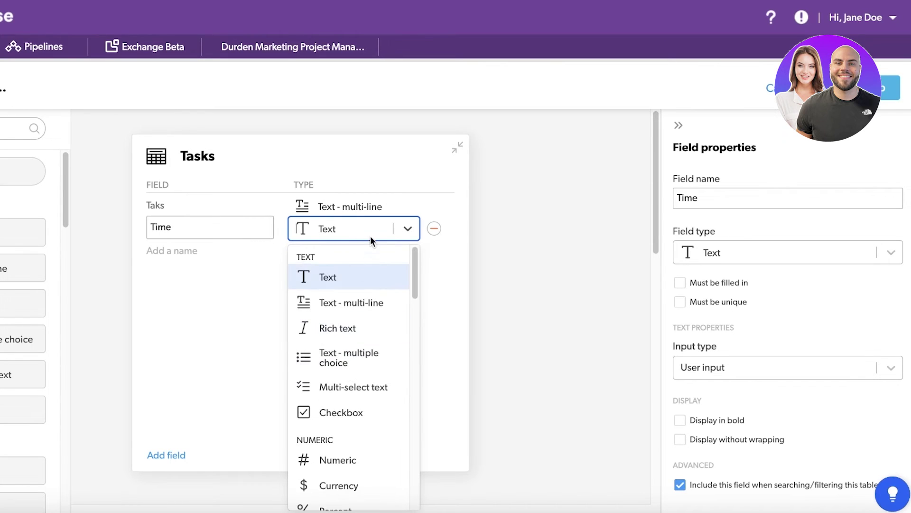
{"action": "left_click", "coordinate": [336, 278]}
{"action": "left_click", "coordinate": [165, 388]}
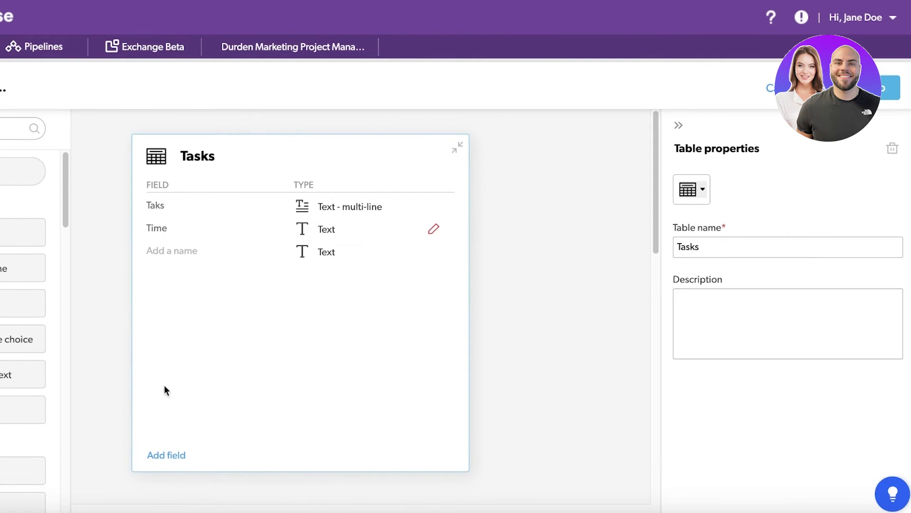
- Add a 'Type of Task' field of type Text - multiple choice, left optional
{"action": "left_click", "coordinate": [179, 248]}
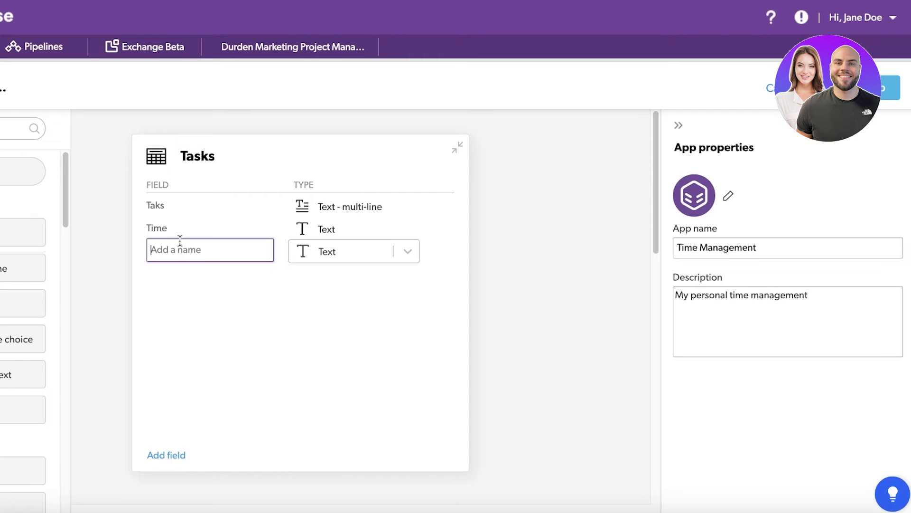
{"action": "type", "text": "Type of Task"}
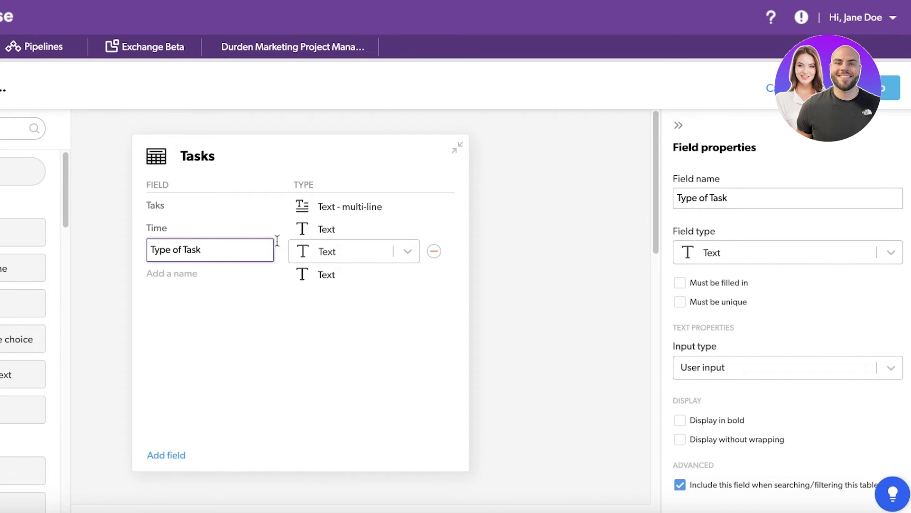
{"action": "left_click", "coordinate": [342, 246]}
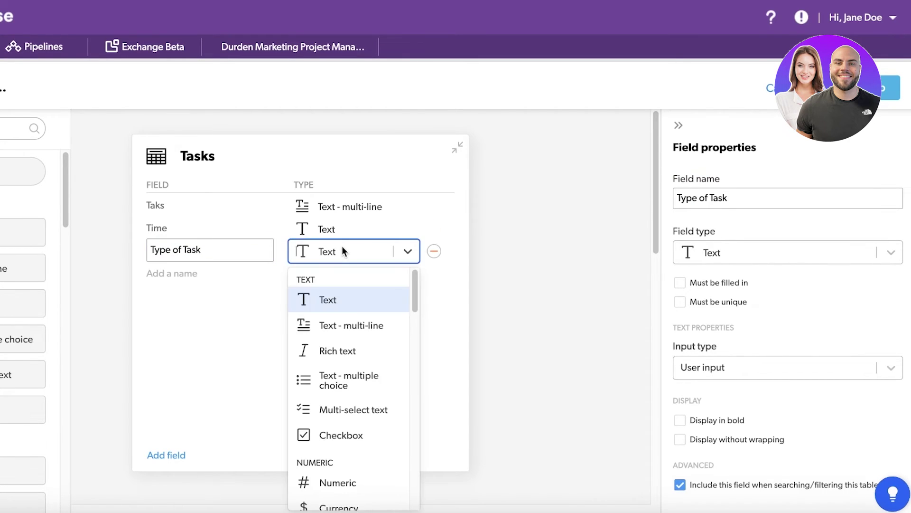
{"action": "left_click", "coordinate": [352, 407]}
{"action": "left_click", "coordinate": [329, 254]}
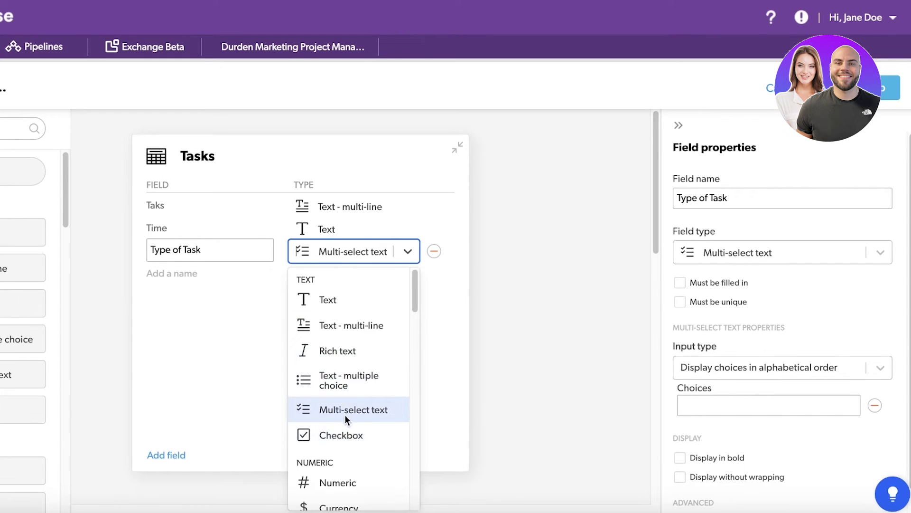
{"action": "left_click", "coordinate": [343, 382]}
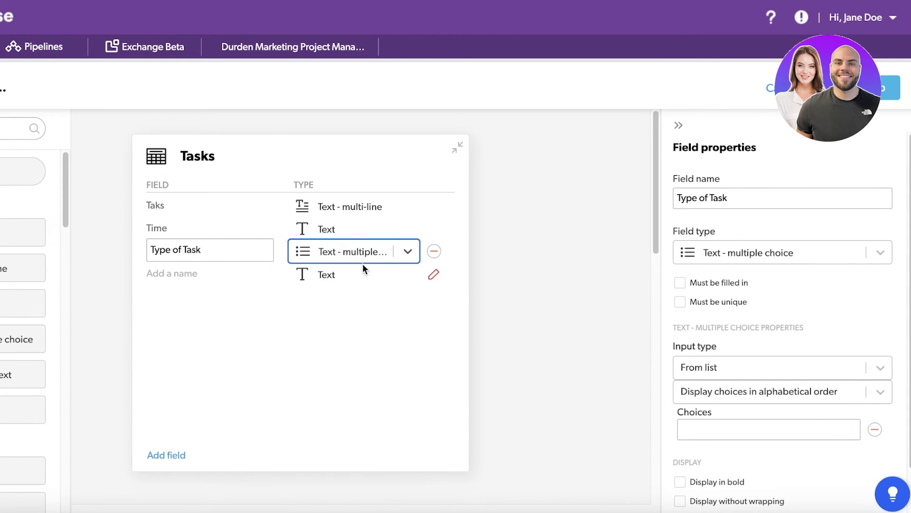
{"action": "left_click", "coordinate": [711, 282]}
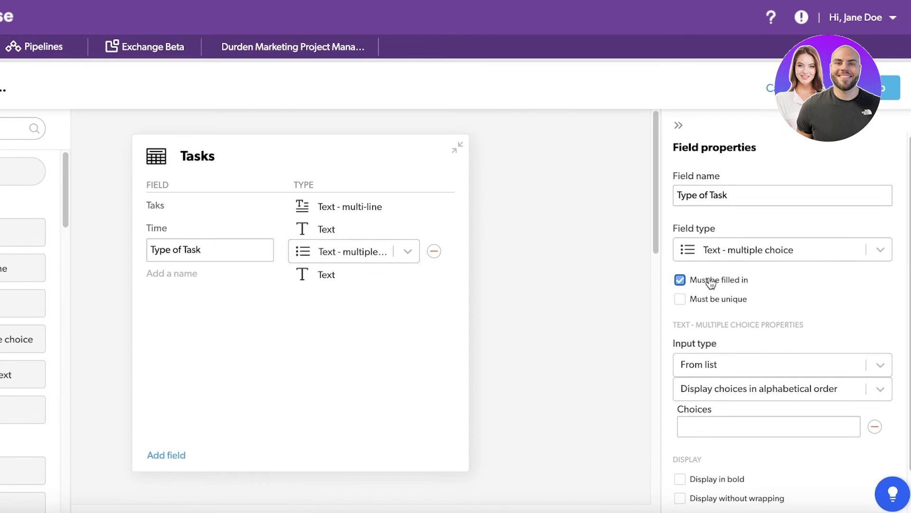
{"action": "left_click", "coordinate": [710, 283]}
- Enter the choices Work, School and Leisure, kept in alphabetical order
{"action": "scroll", "coordinate": [722, 297], "scroll_direction": "down", "scroll_amount": 2}
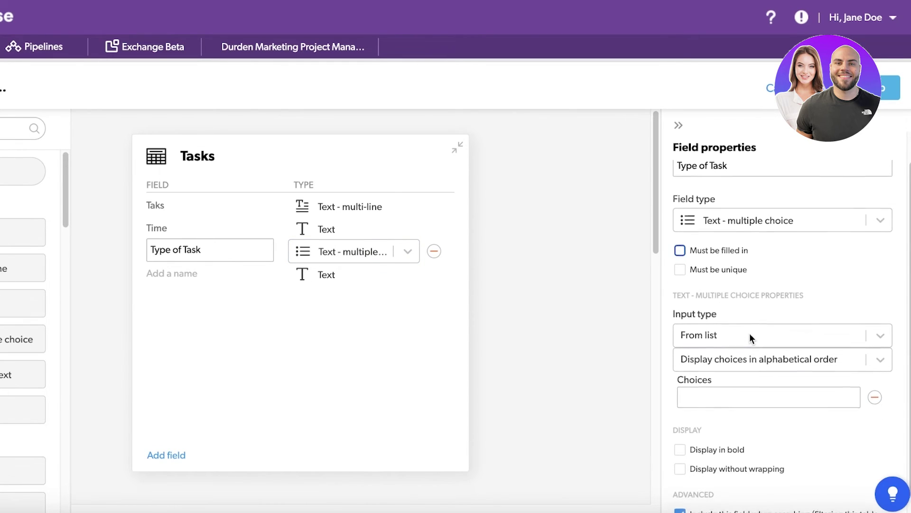
{"action": "left_click", "coordinate": [748, 379]}
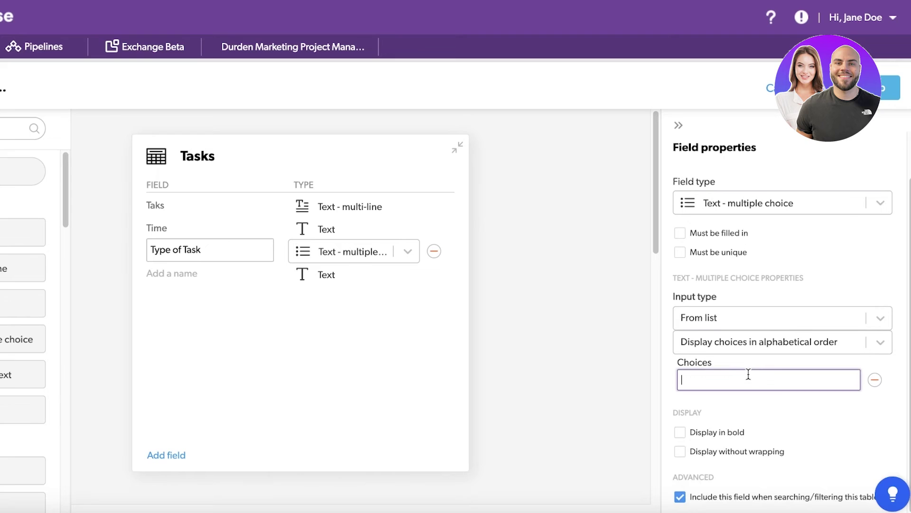
{"action": "type", "text": "A"}
{"action": "key", "text": "BackSpace"}
{"action": "left_click", "coordinate": [717, 350]}
{"action": "left_click", "coordinate": [717, 351]}
{"action": "left_click", "coordinate": [715, 375]}
{"action": "type", "text": "Work"}
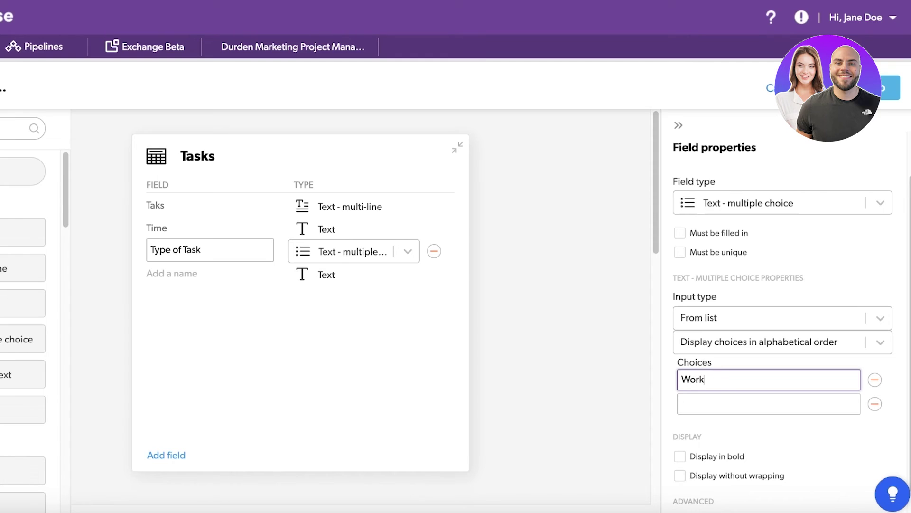
{"action": "left_click", "coordinate": [738, 408]}
{"action": "type", "text": "School"}
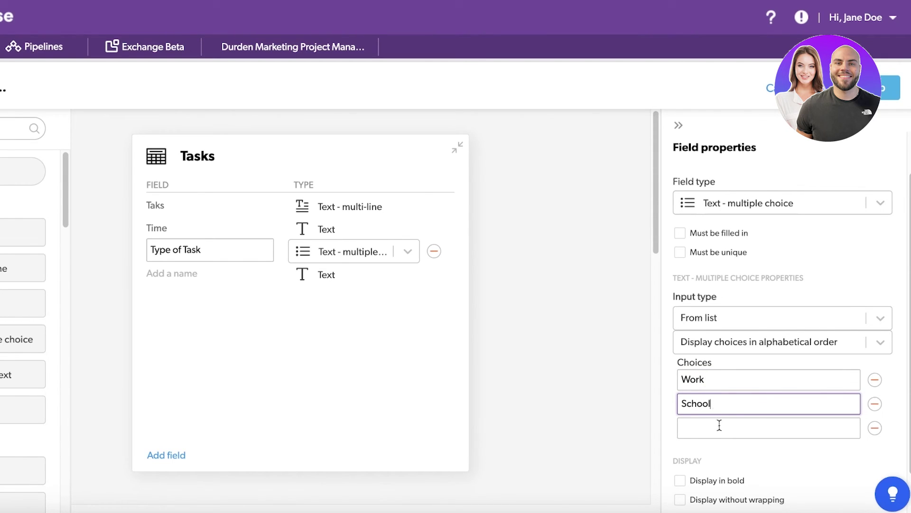
{"action": "left_click", "coordinate": [720, 425]}
{"action": "type", "text": "Le"}
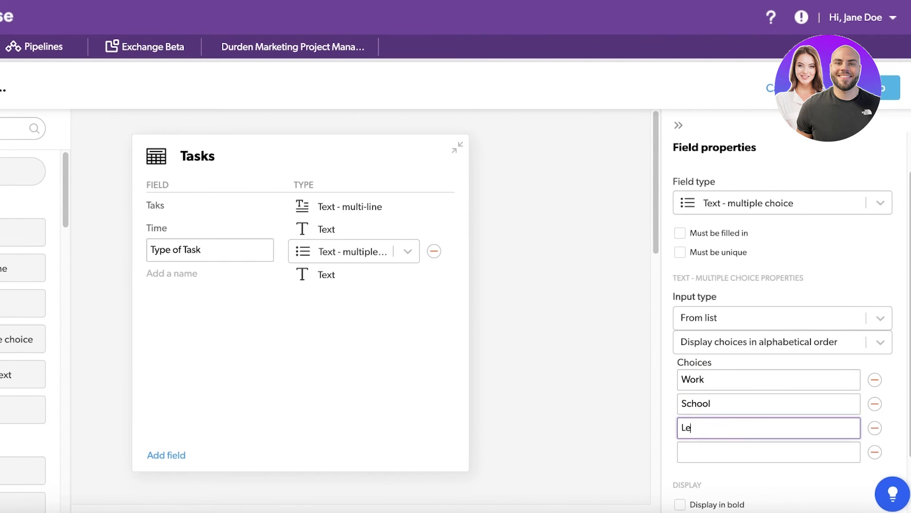
{"action": "type", "text": "isure"}
{"action": "scroll", "coordinate": [850, 383], "scroll_direction": "down", "scroll_amount": 3}
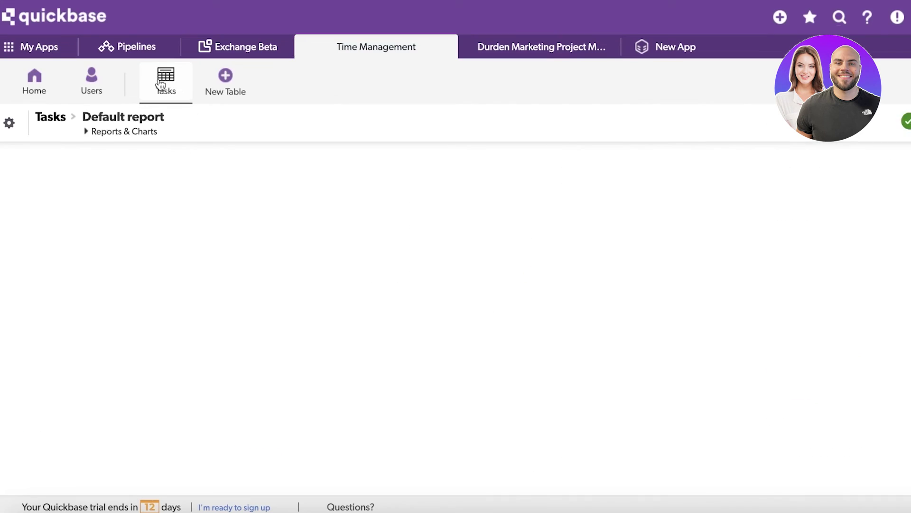
- Check the empty Tasks table's Taks, Time and Type of Task columns, then return to My Apps
{"action": "left_click", "coordinate": [164, 78]}
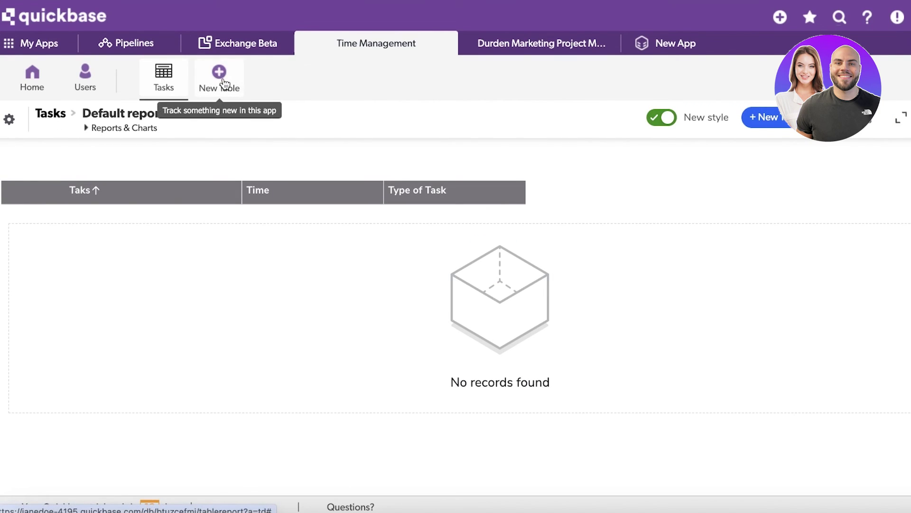
{"action": "left_click", "coordinate": [102, 24]}
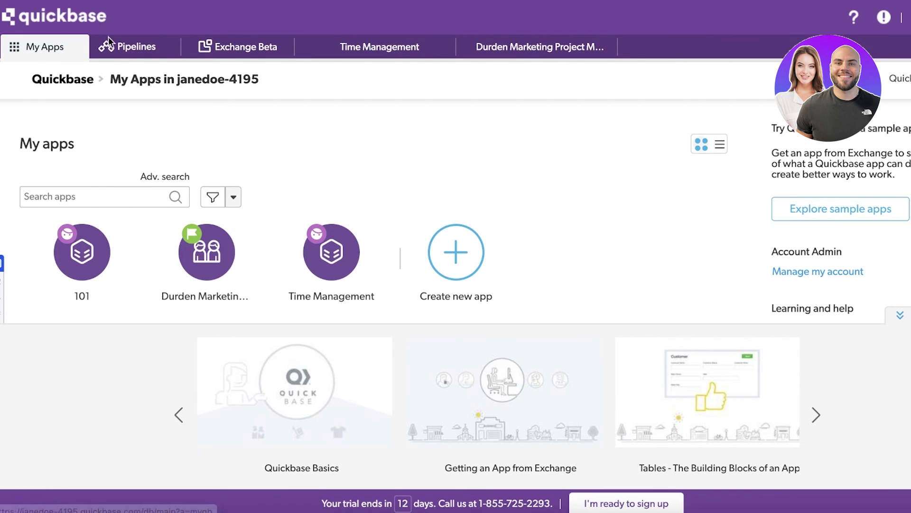